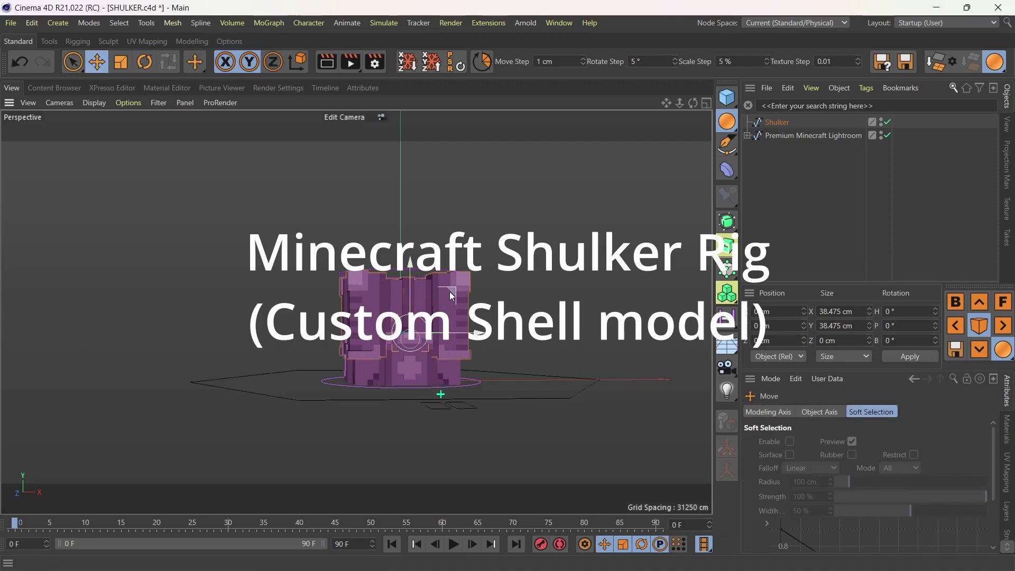
Raise the Circle.1 shell control high on Y to lift the Shulker's lid.
click(416, 338)
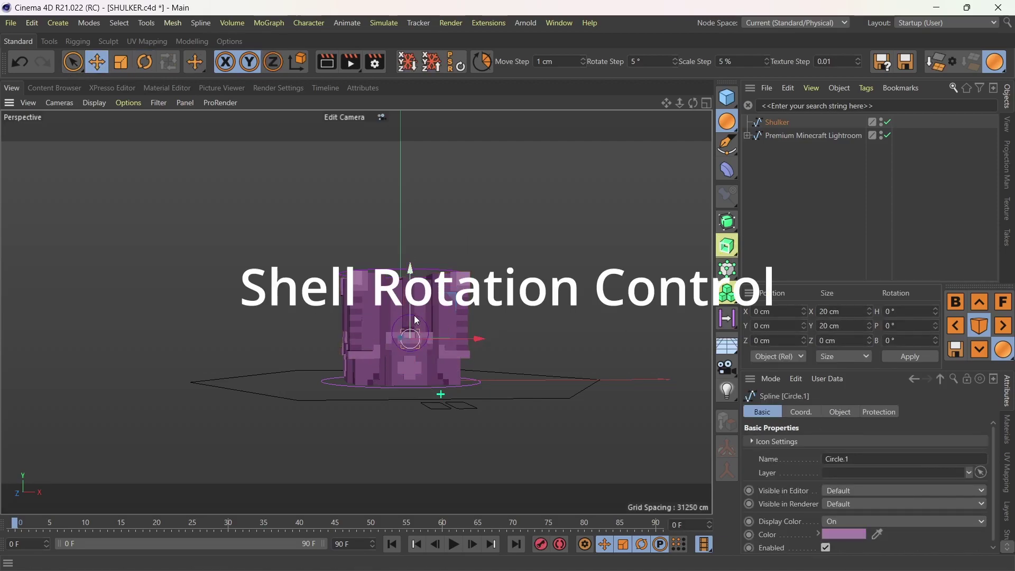
drag(415, 299, 414, 179)
alt+drag(430, 220, 515, 209)
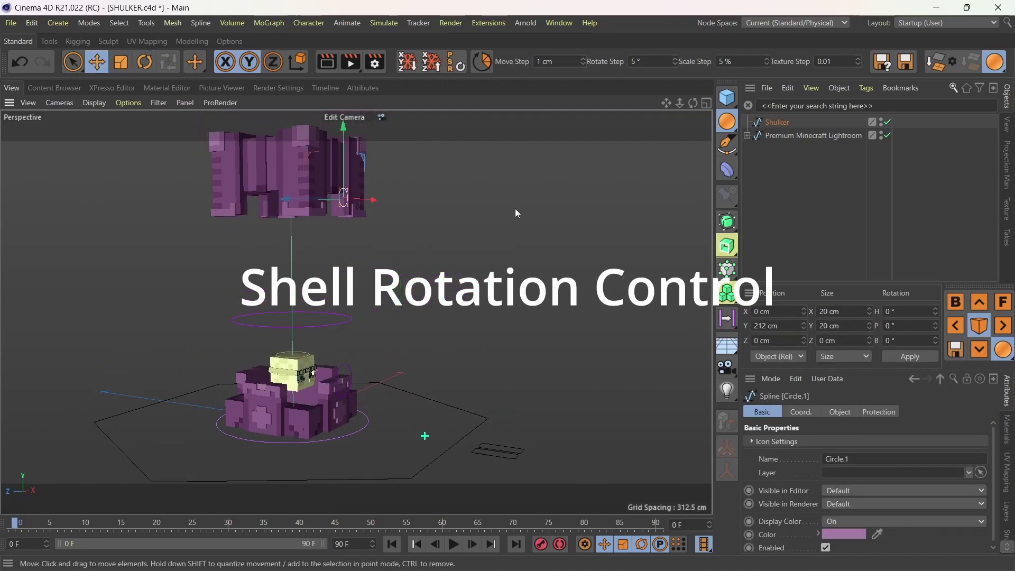
click(280, 253)
Spin the raised shell around with its rotation control and zoom in.
click(443, 333)
drag(443, 352, 584, 265)
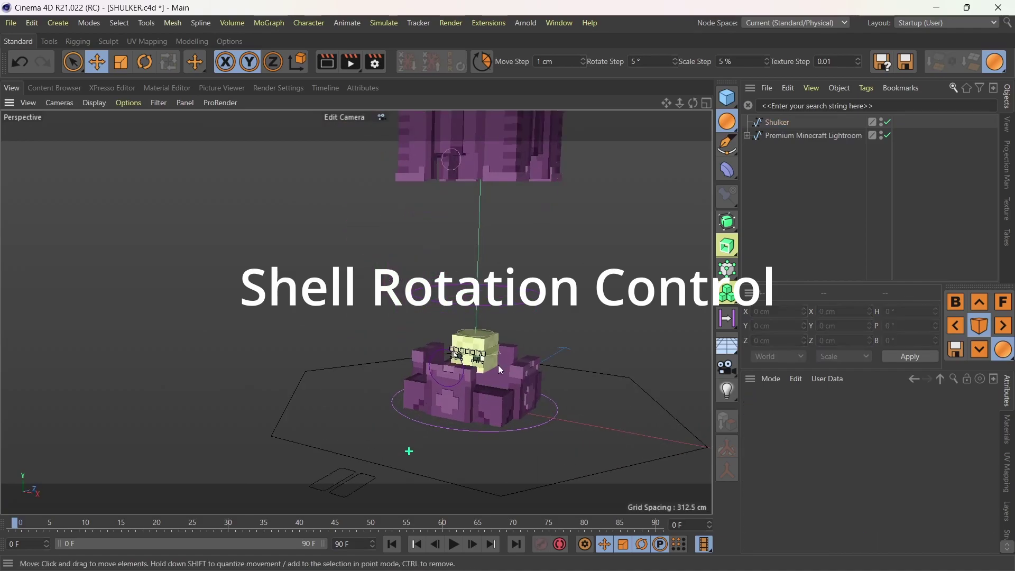
scroll(363, 328, up, 3)
scroll(349, 330, up, 3)
scroll(339, 333, up, 3)
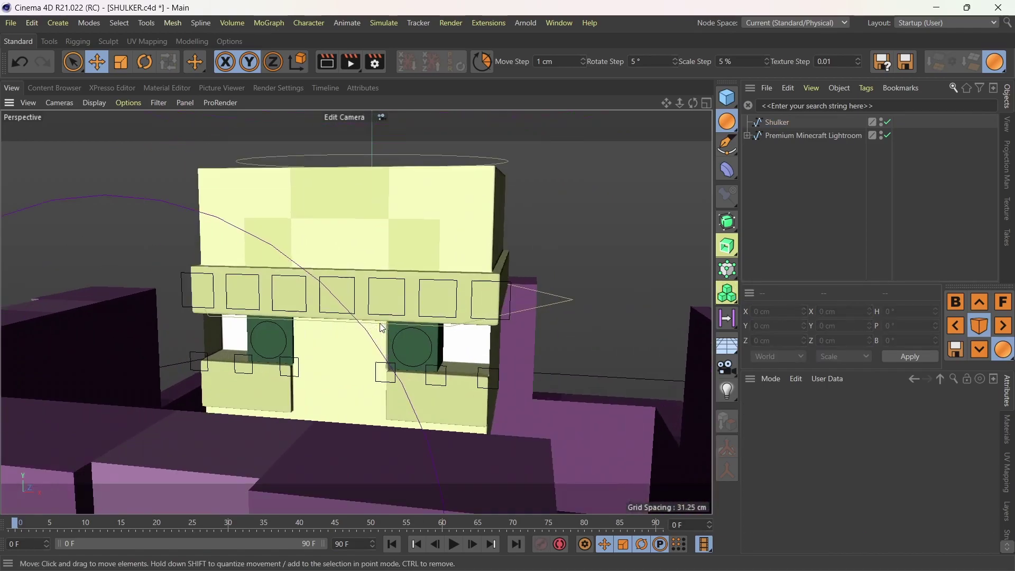
scroll(331, 335, up, 3)
scroll(345, 345, down, 5)
scroll(344, 318, up, 3)
Push the head forward out of the shell using its n-Side control.
click(349, 264)
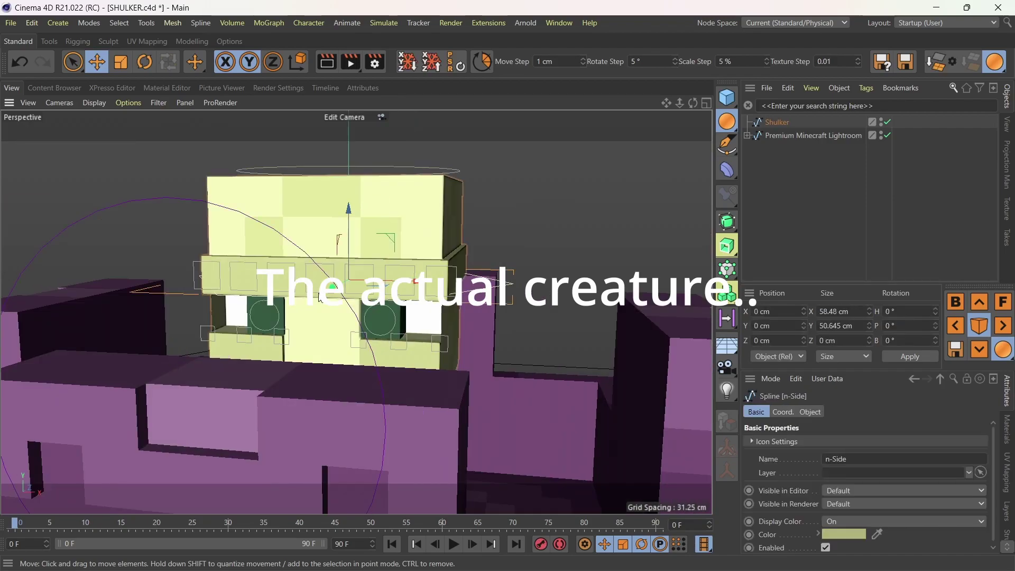
scroll(355, 196, up, 2)
scroll(354, 196, down, 5)
scroll(395, 395, down, 3)
drag(399, 370, 490, 267)
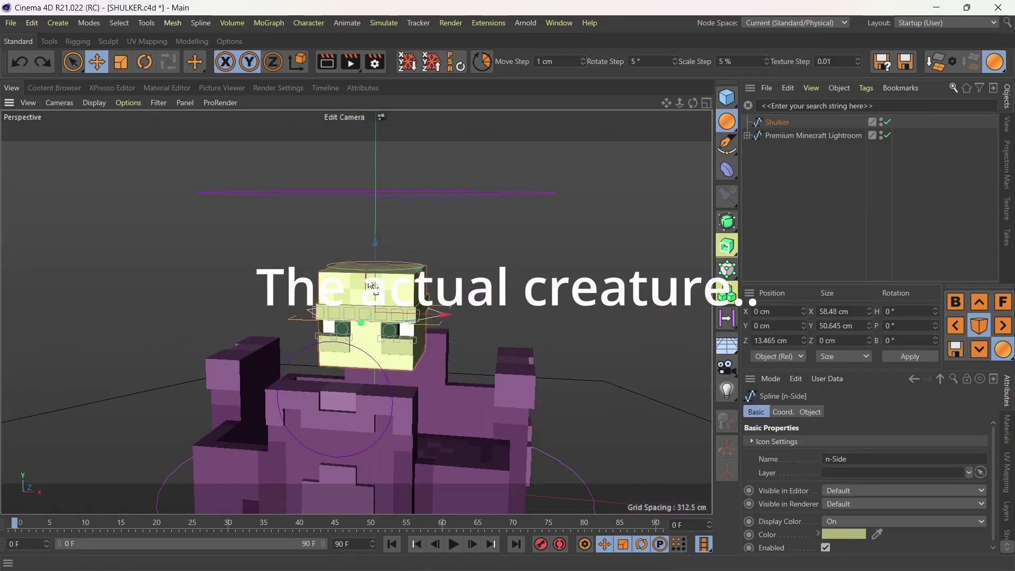
click(489, 264)
View the head from a lower angle and select one of its facial-feature controls.
scroll(494, 445, down, 5)
alt+drag(494, 446, 529, 316)
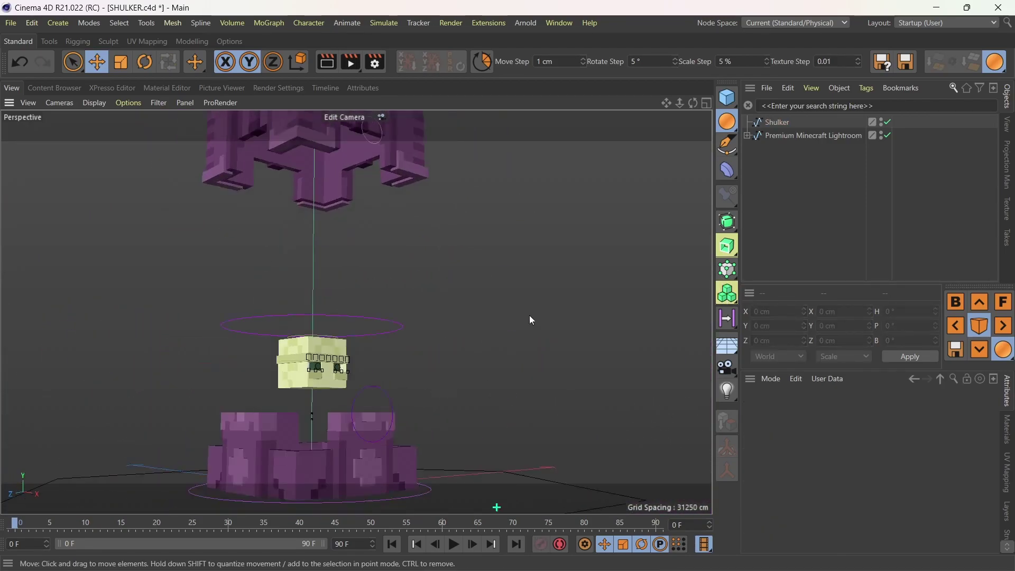
scroll(424, 325, up, 4)
scroll(428, 328, up, 5)
click(429, 306)
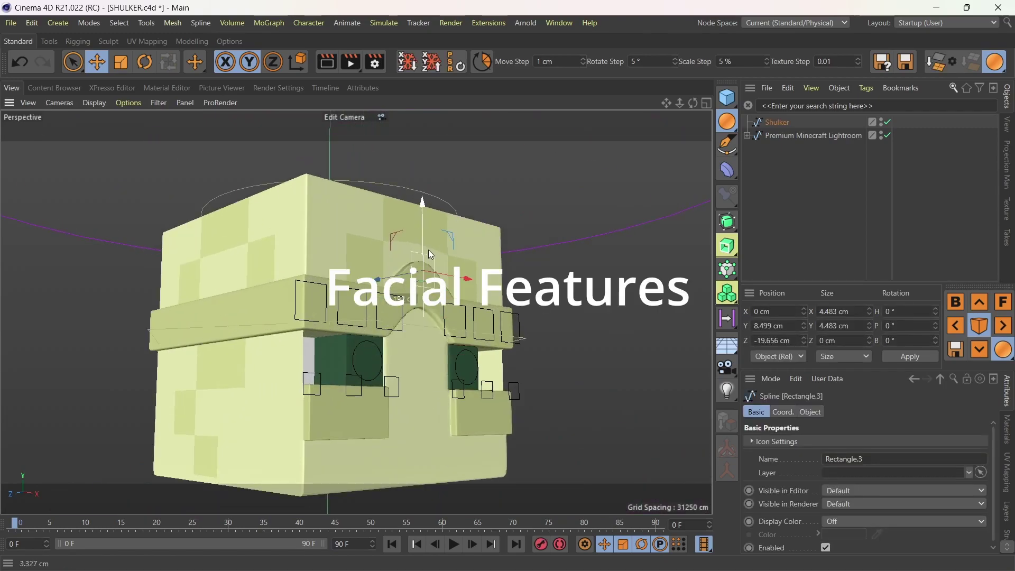
Nudge an eyelid Rectangle control to bend the brow into a frown, then zoom back out.
scroll(464, 303, down, 3)
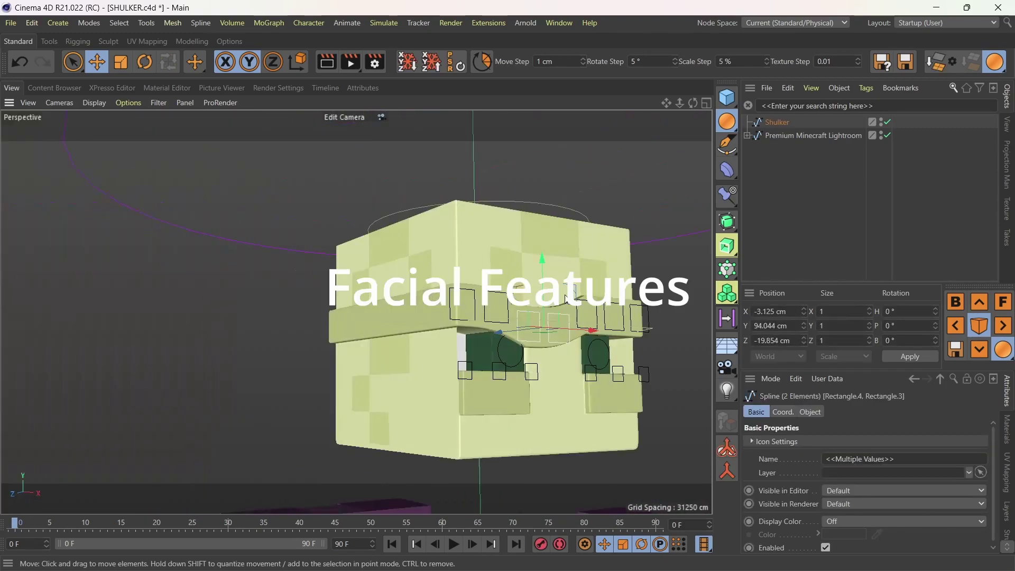
click(161, 341)
alt+drag(161, 340, 413, 322)
scroll(415, 325, up, 3)
scroll(415, 324, up, 2)
drag(339, 320, 335, 319)
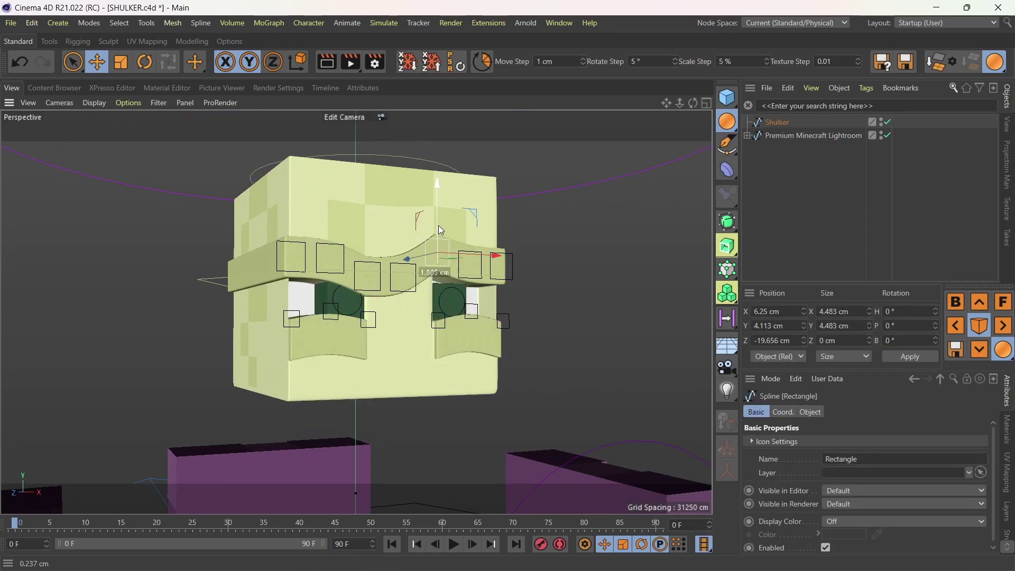
click(311, 316)
scroll(333, 306, down, 3)
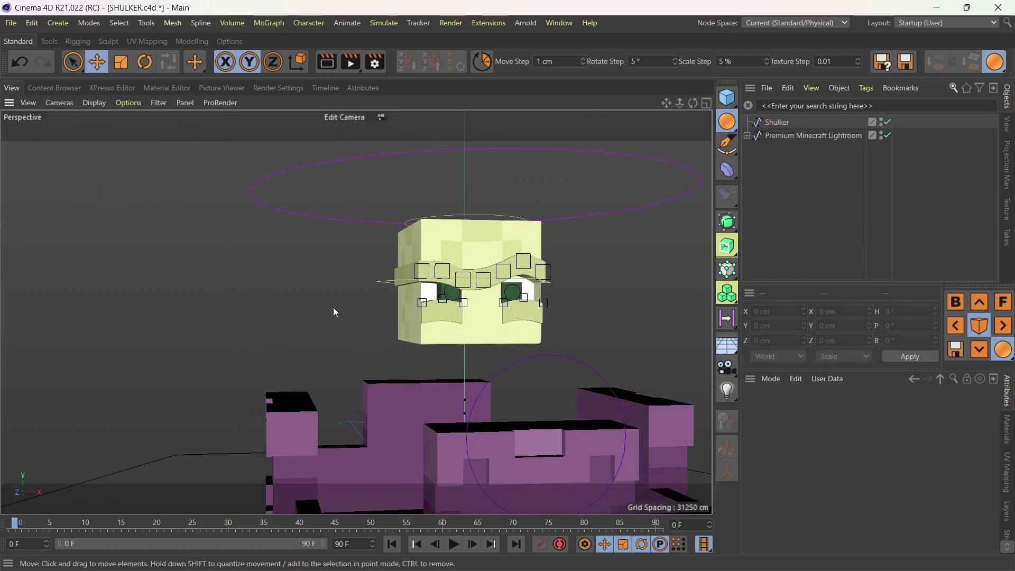
scroll(333, 307, down, 3)
scroll(425, 300, down, 2)
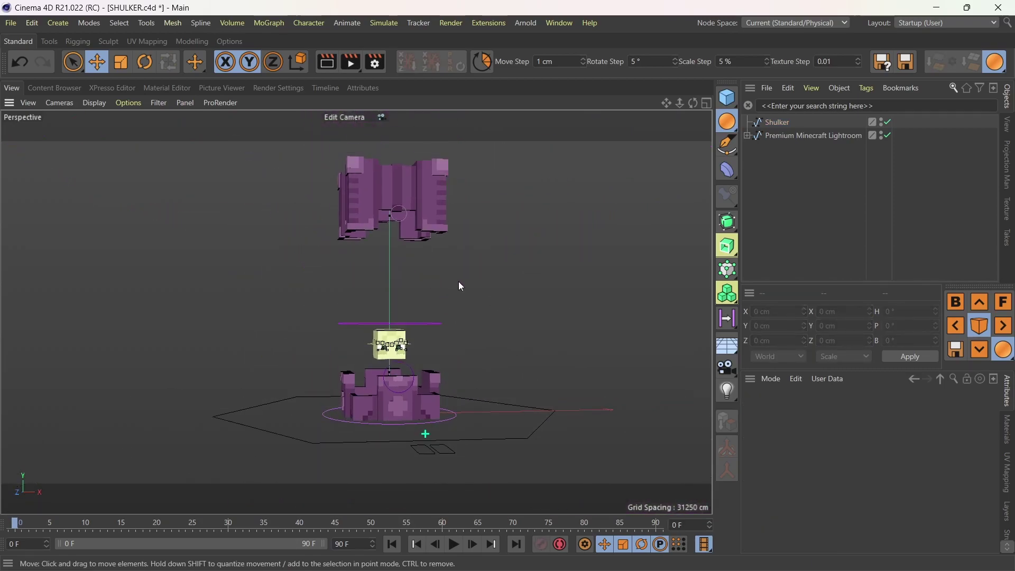
Shrink the Shulker's overall size in its Shulker customization settings.
click(775, 123)
click(836, 412)
mouse_move(892, 445)
mouse_down()
mouse_move(864, 408)
mouse_move(927, 408)
mouse_move(887, 406)
mouse_move(864, 423)
mouse_move(876, 408)
mouse_move(871, 429)
mouse_move(831, 439)
mouse_move(952, 446)
mouse_move(817, 455)
mouse_move(937, 449)
mouse_up()
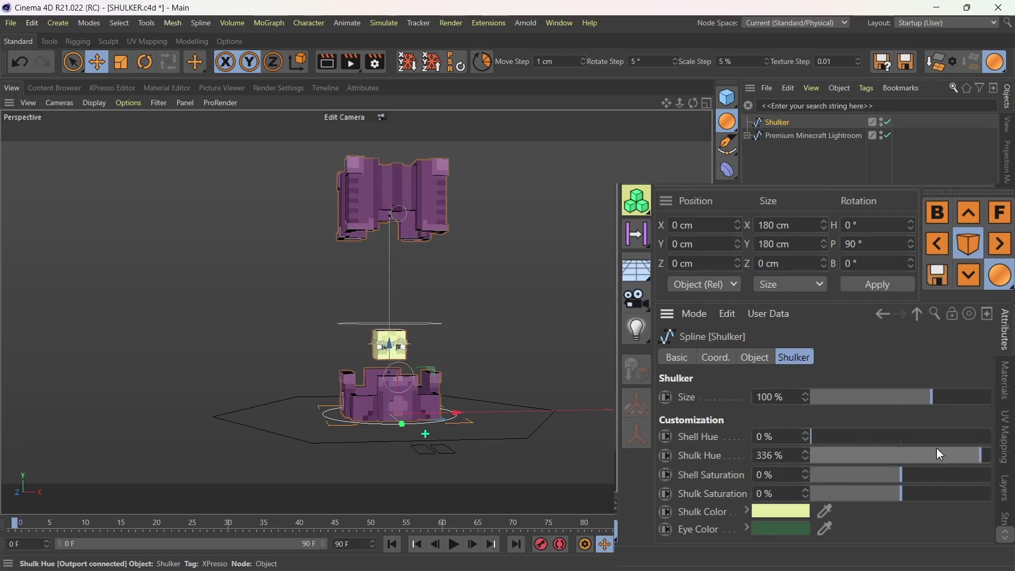
scroll(411, 345, up, 5)
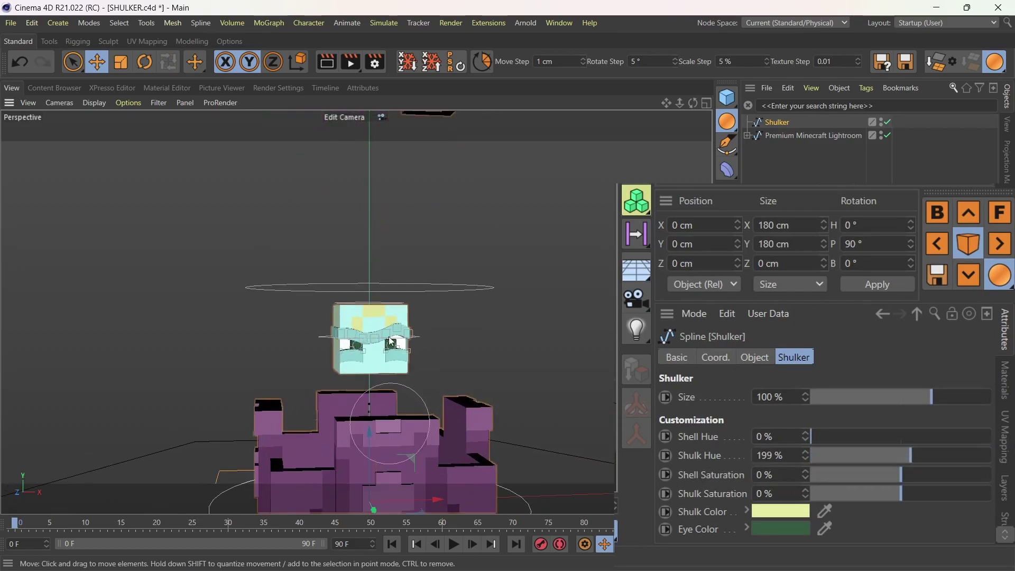
scroll(411, 345, up, 5)
Try the head and eye colour choosers and raise the shell hue.
click(780, 512)
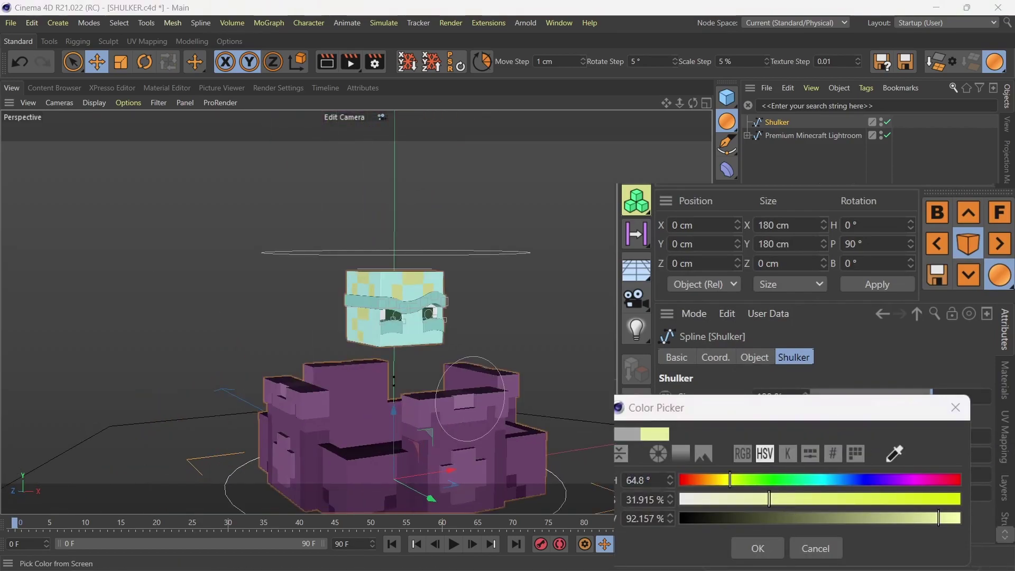
click(755, 548)
alt+drag(376, 256, 483, 275)
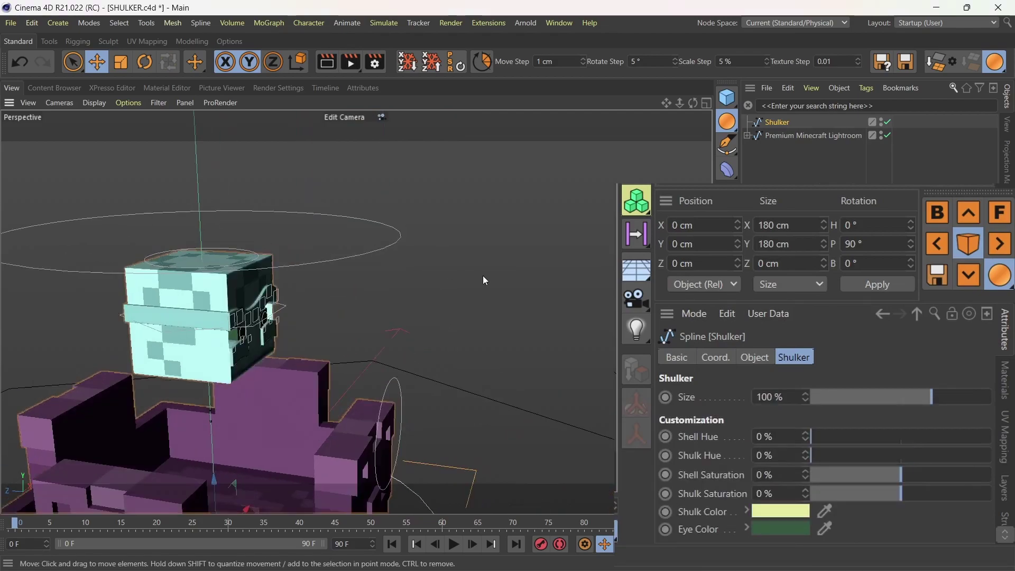
scroll(483, 275, down, 3)
click(780, 528)
click(812, 548)
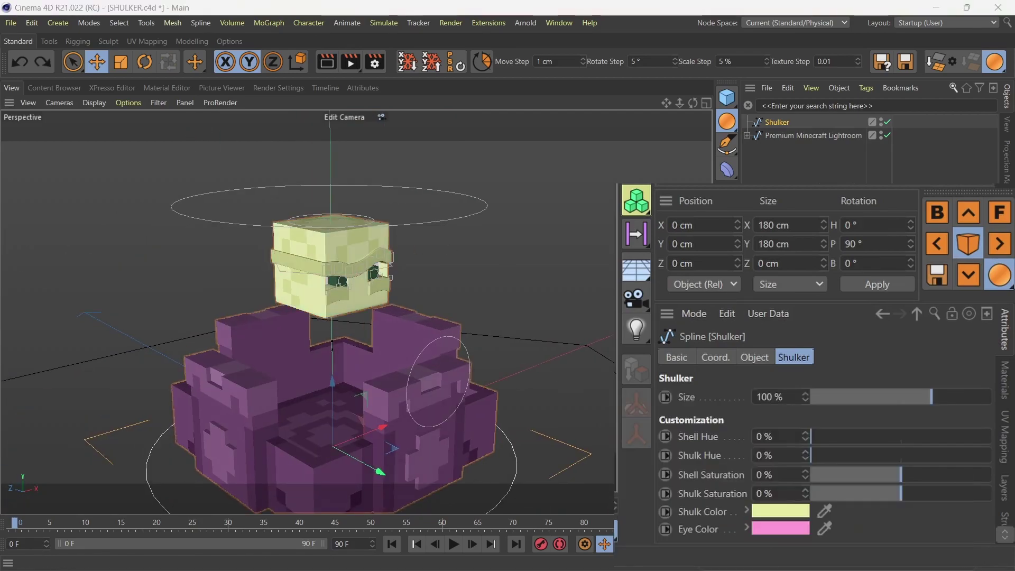
scroll(537, 247, up, 5)
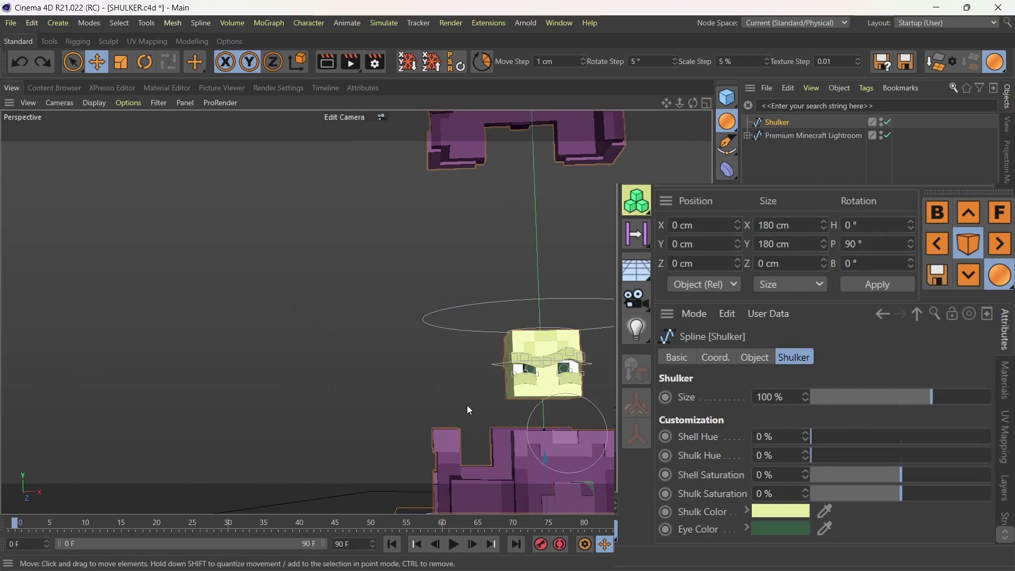
scroll(470, 410, down, 3)
click(873, 436)
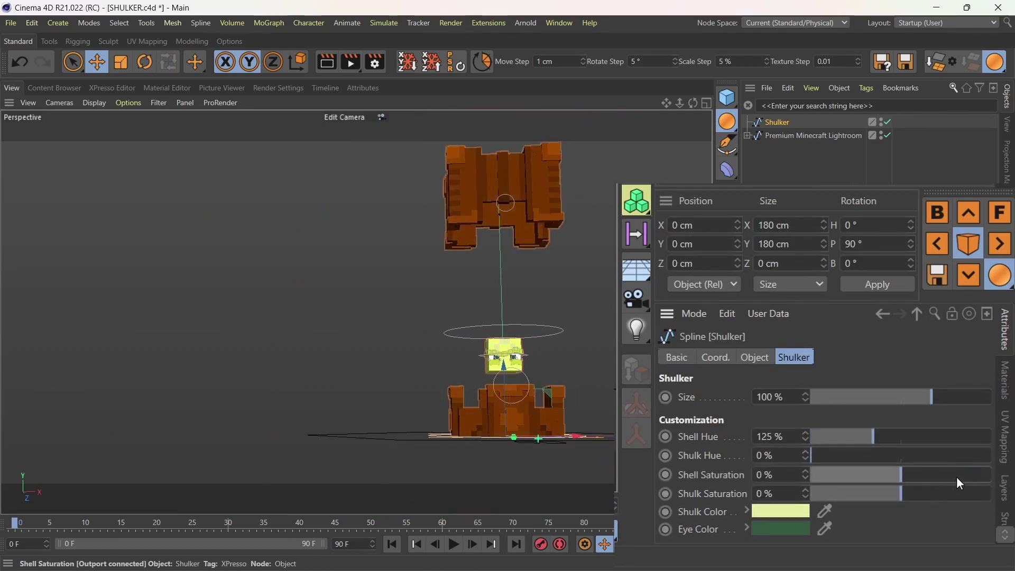
Select a face rectangle control and lower the shell lid toward the base.
click(388, 387)
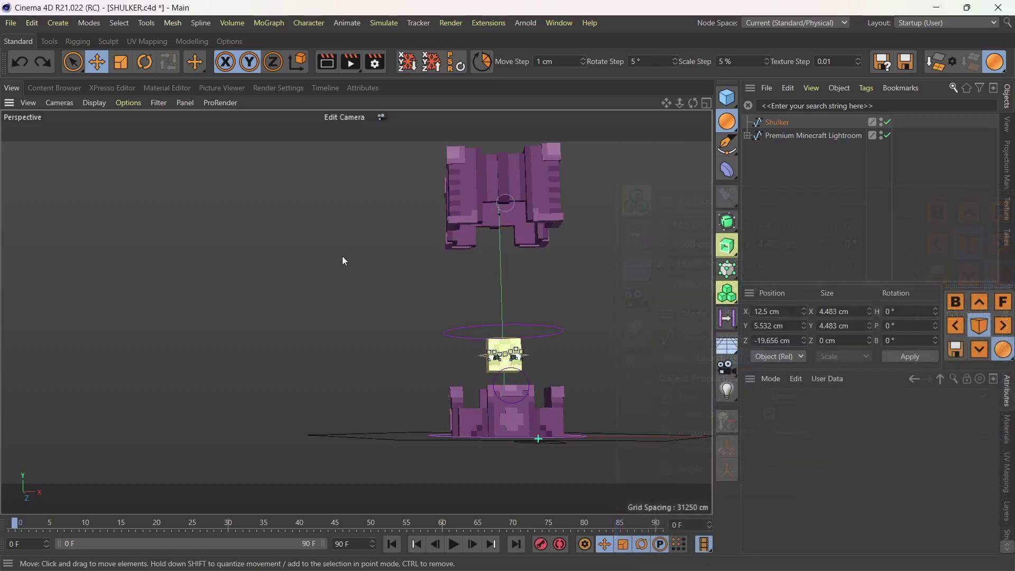
drag(512, 201, 365, 502)
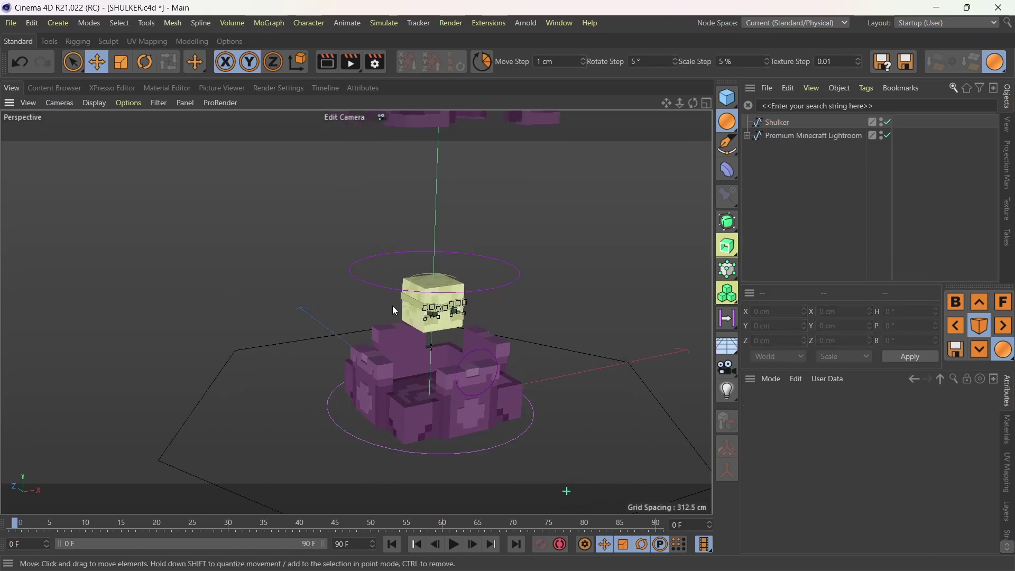
alt+drag(461, 335, 452, 338)
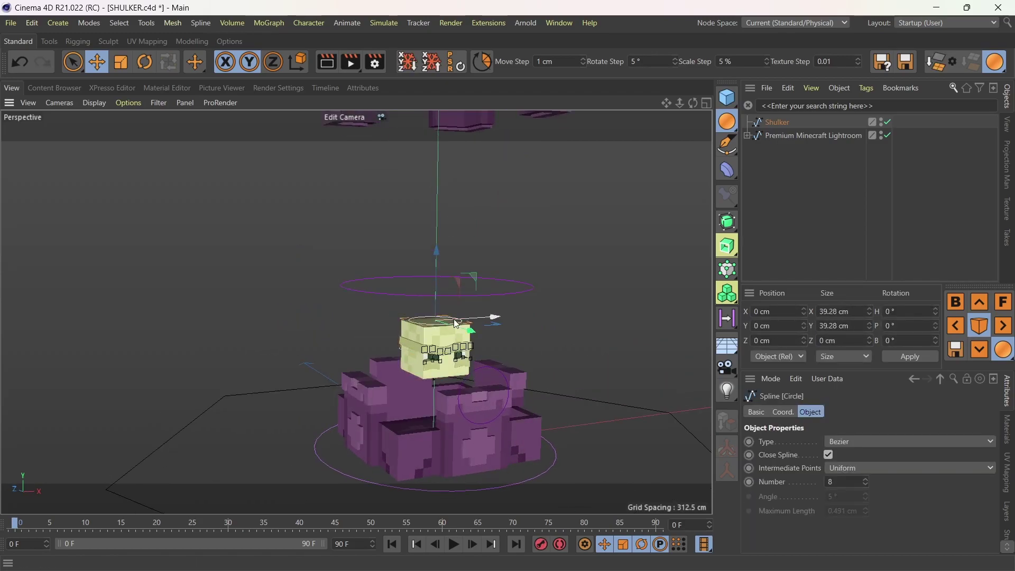
key(r)
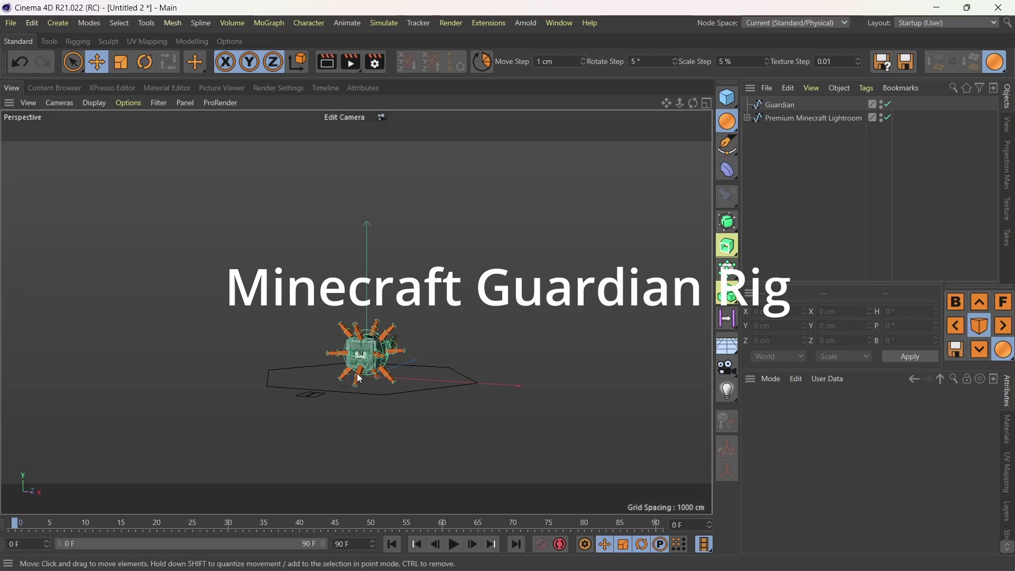
Zoom in on the Guardian's eye and move its Circle pupil control down.
alt+drag(360, 379, 317, 370)
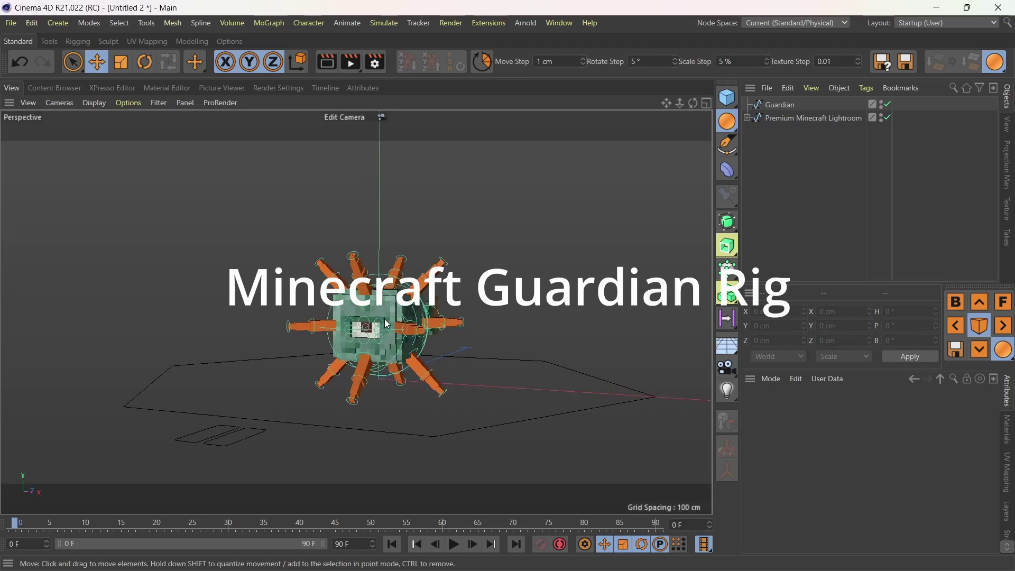
scroll(385, 319, up, 2)
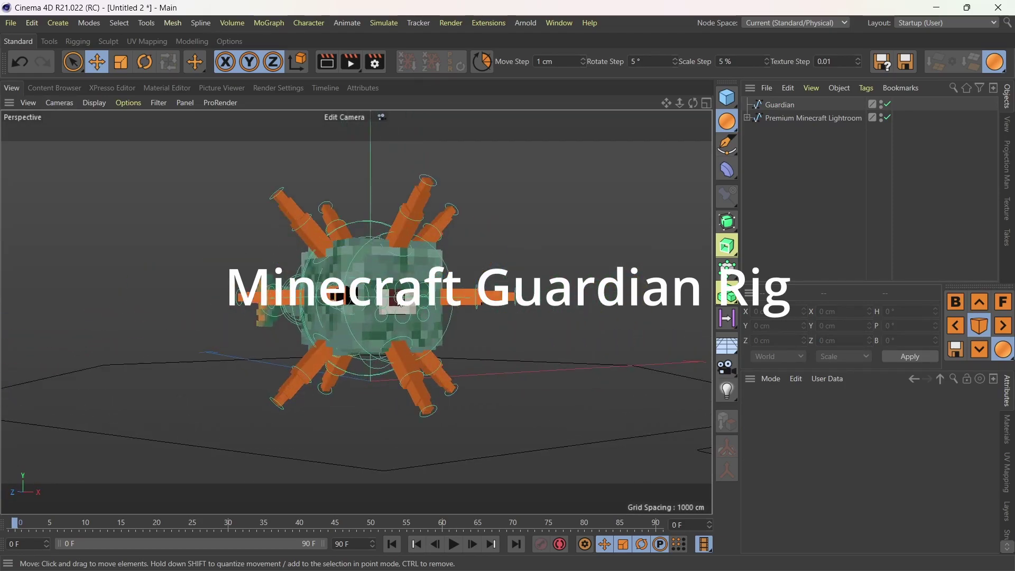
scroll(391, 314, up, 3)
scroll(402, 306, up, 3)
scroll(413, 300, up, 2)
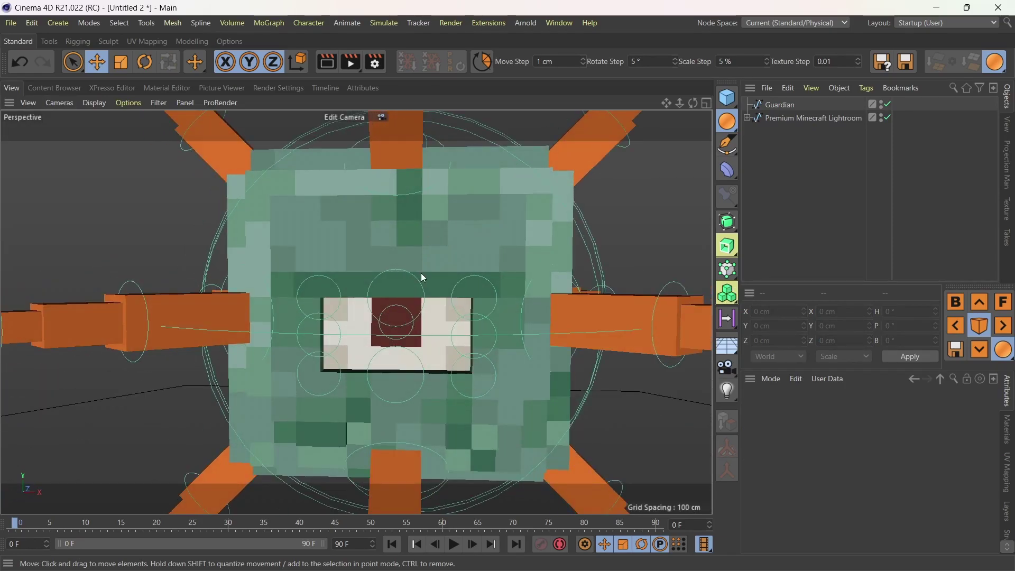
click(422, 286)
drag(417, 205, 417, 256)
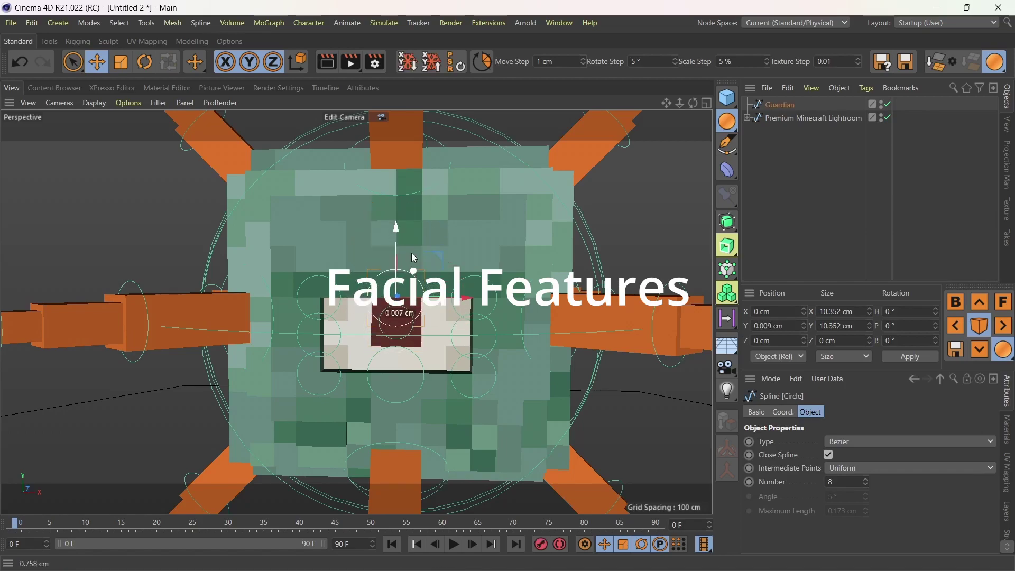
Undo the downward pupil move, slide the Circle.7 pupil sideways, then select the mouth control.
key(ctrl+z)
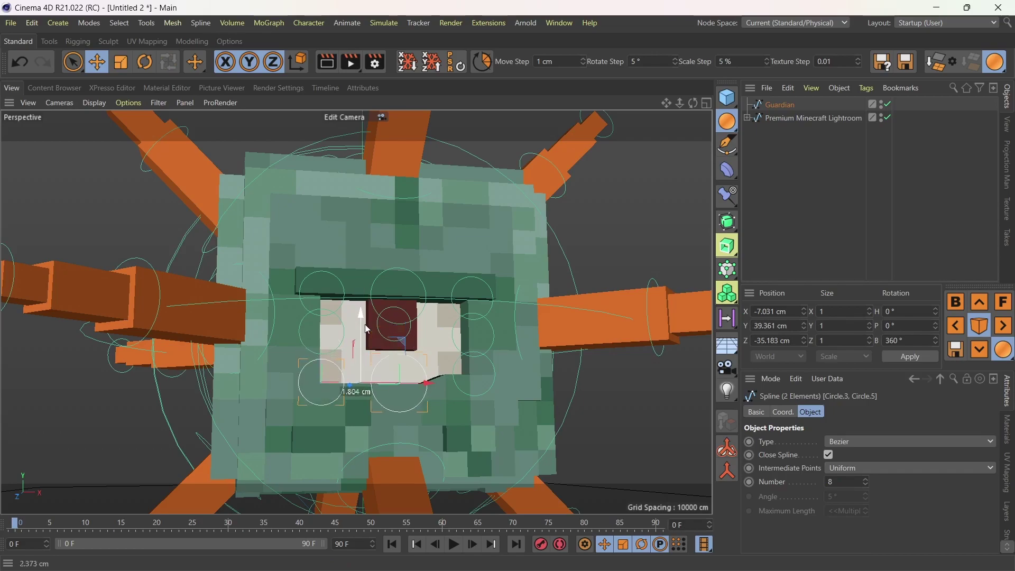
click(499, 335)
drag(499, 335, 505, 341)
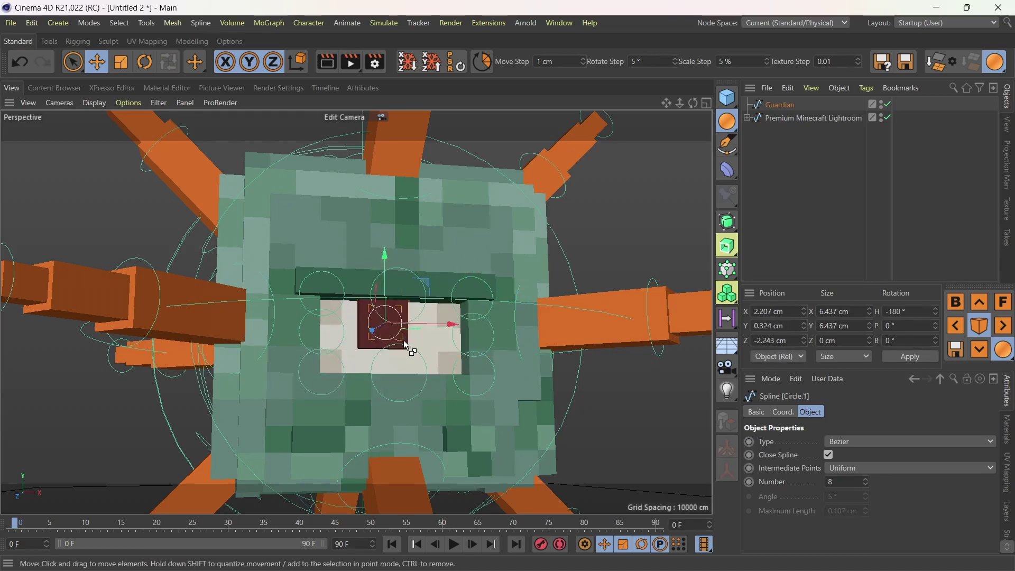
key(ctrl+z)
key(ctrl+z)
key(ctrl+z)
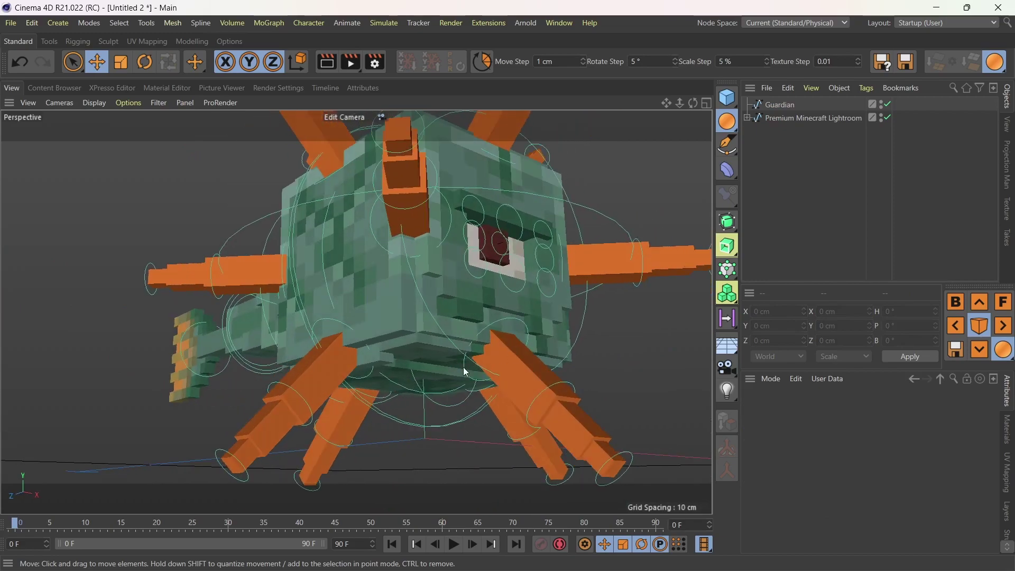
click(463, 367)
mouse_move(393, 310)
alt+mouse_down()
mouse_move(473, 297)
mouse_move(424, 357)
mouse_move(487, 335)
mouse_move(461, 389)
alt+mouse_up()
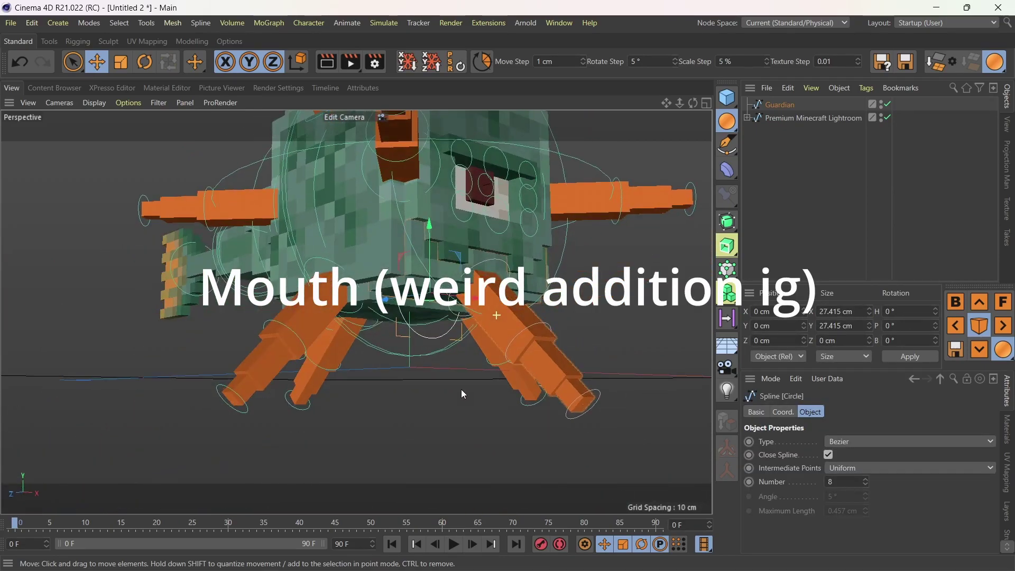
Rotate the mouth control to test opening the mouth, then undo it.
click(153, 70)
drag(465, 307, 546, 261)
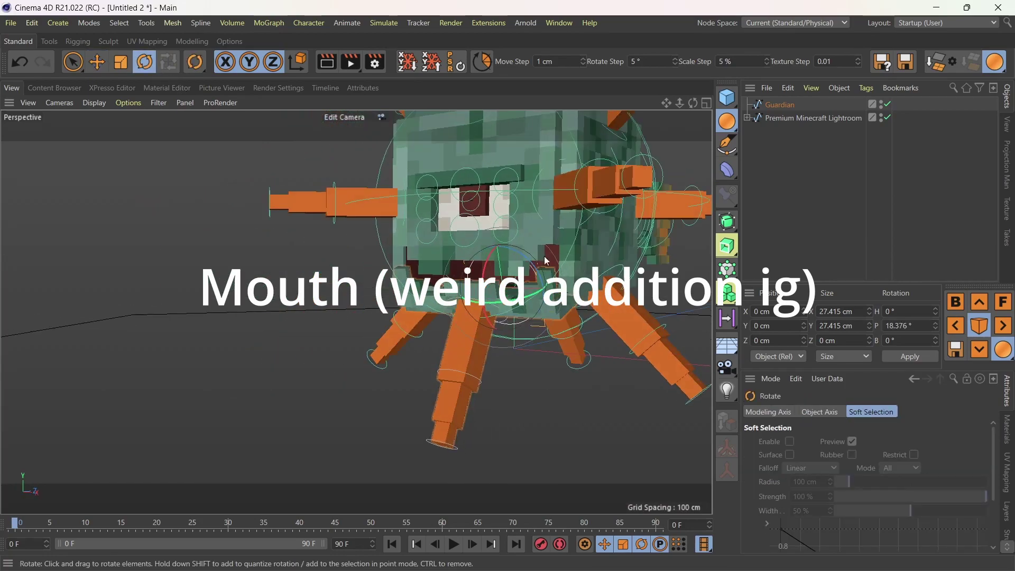
key(ctrl+z)
click(334, 211)
Bend the lower-left spike by moving its end control circle.
click(96, 61)
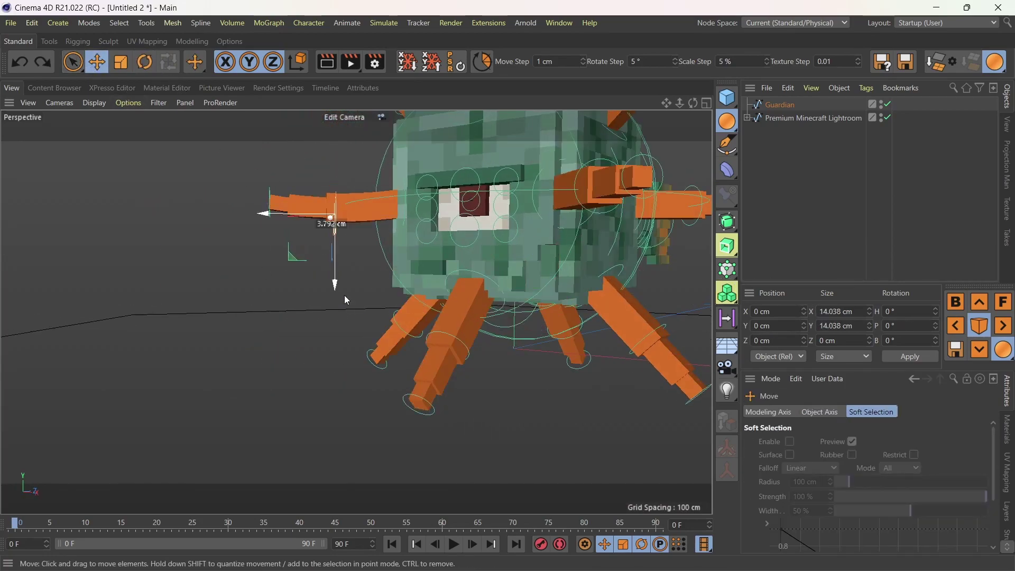
click(392, 379)
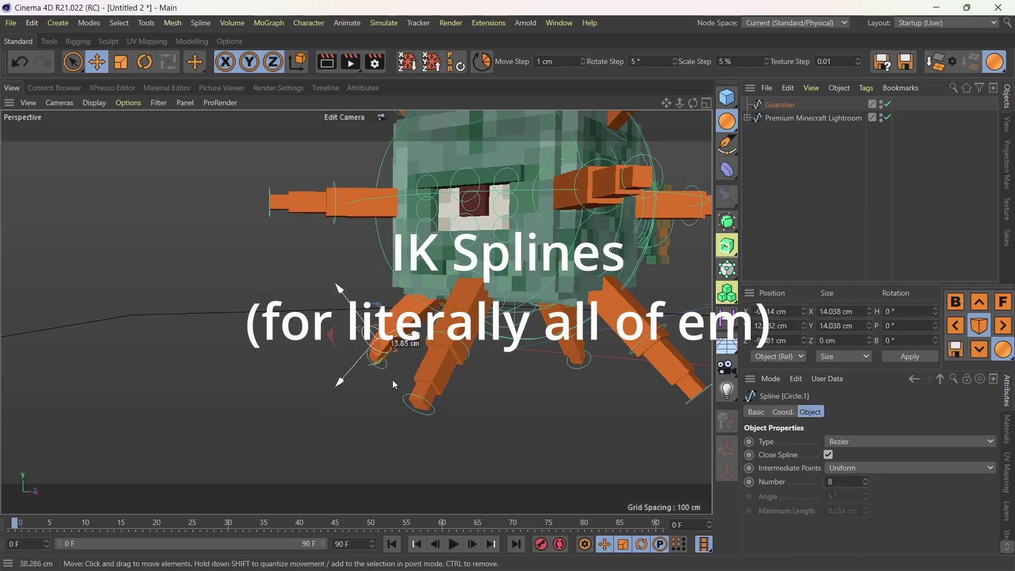
mouse_move(392, 379)
alt+mouse_down()
mouse_move(375, 251)
mouse_move(349, 236)
alt+mouse_up()
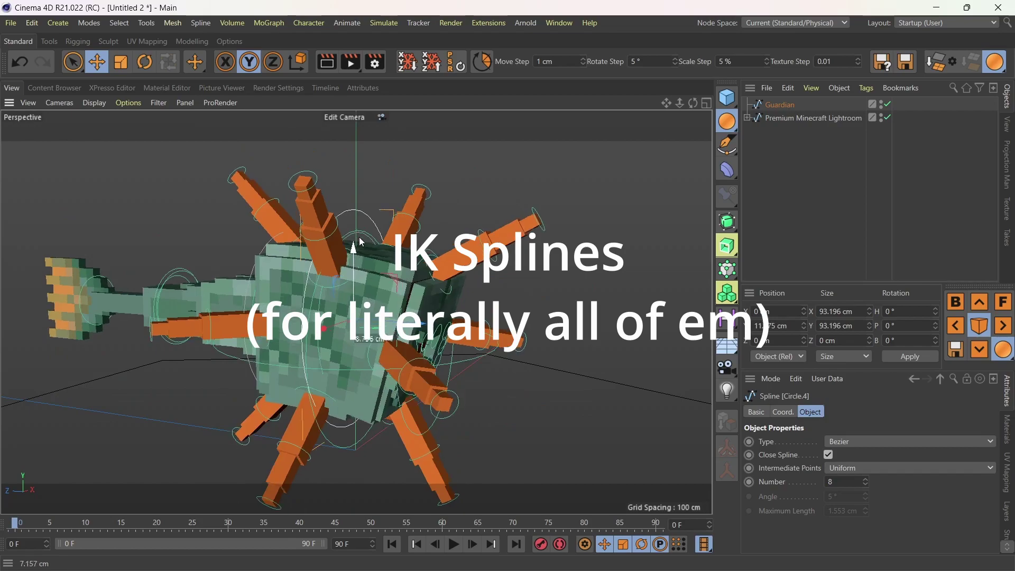
click(340, 411)
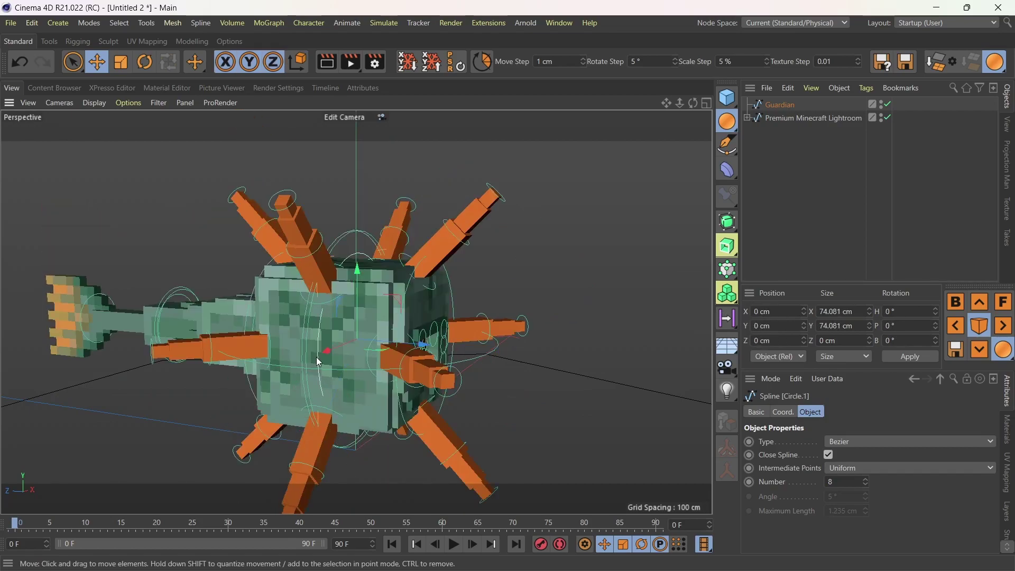
click(351, 291)
Select the tail IK spline and body control while orbiting around the Guardian.
click(317, 344)
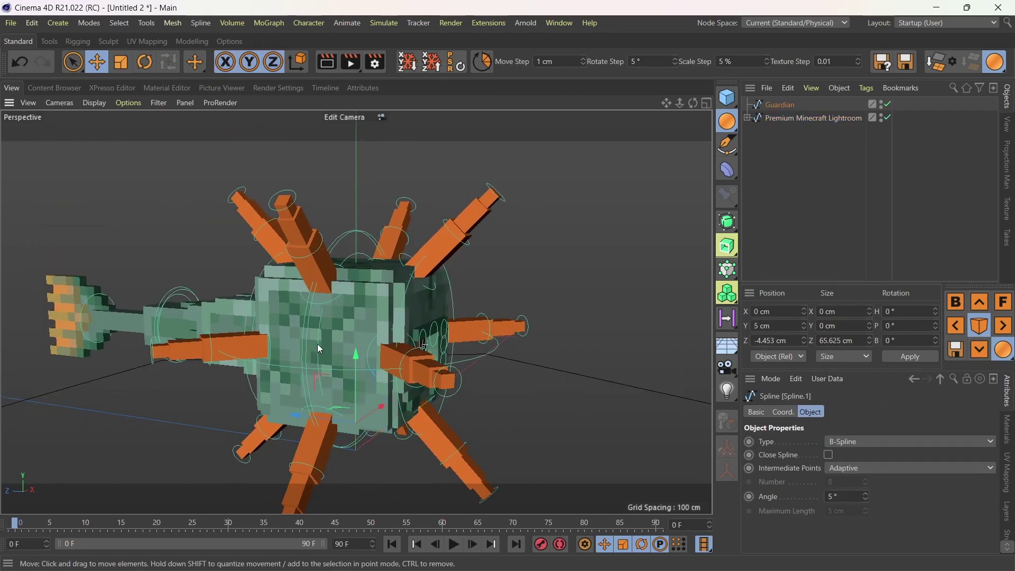
click(318, 355)
scroll(318, 366, up, 2)
mouse_move(319, 366)
alt+mouse_down()
mouse_move(342, 214)
mouse_move(342, 408)
mouse_move(480, 290)
alt+mouse_up()
mouse_move(517, 250)
alt+mouse_down()
mouse_move(520, 190)
mouse_move(576, 255)
mouse_move(647, 215)
alt+mouse_up()
click(647, 215)
scroll(237, 323, down, 3)
scroll(351, 278, up, 2)
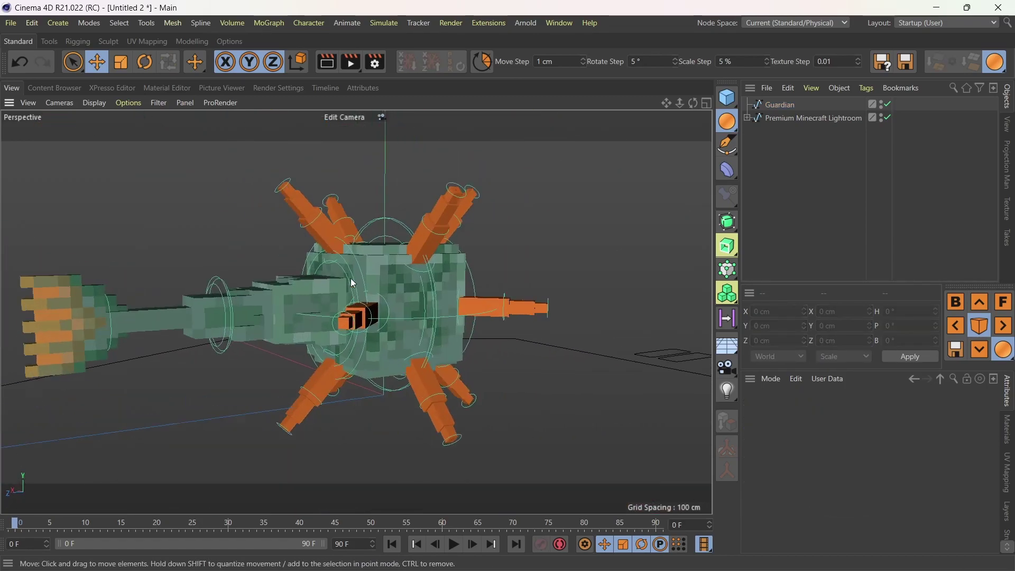
scroll(351, 276, up, 2)
Tilt the Guardian's body with its root control circle to test it.
click(246, 330)
alt+drag(245, 333, 271, 228)
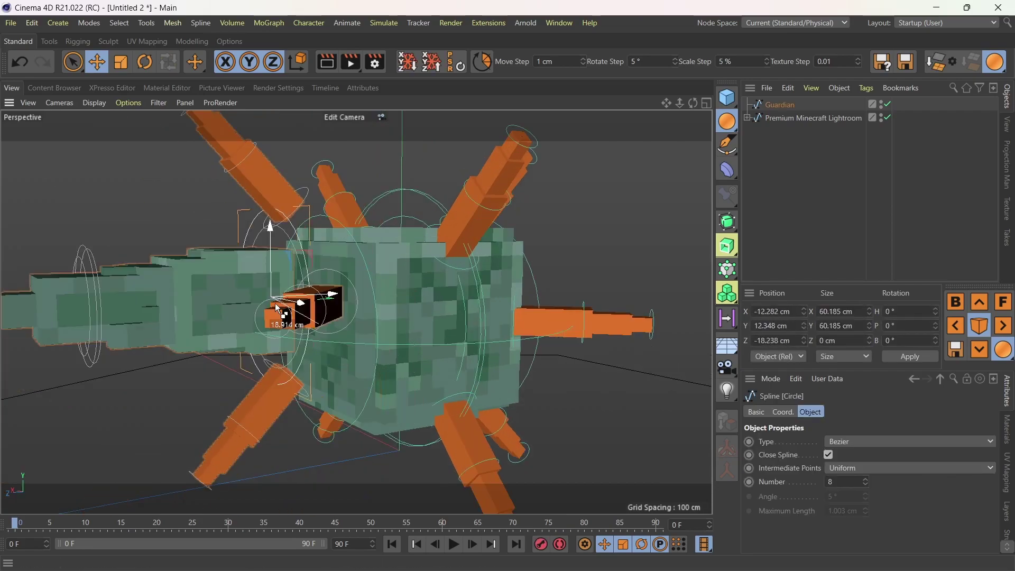
key(r)
mouse_move(324, 257)
alt+mouse_down()
mouse_move(294, 312)
mouse_move(293, 293)
mouse_move(384, 231)
alt+mouse_up()
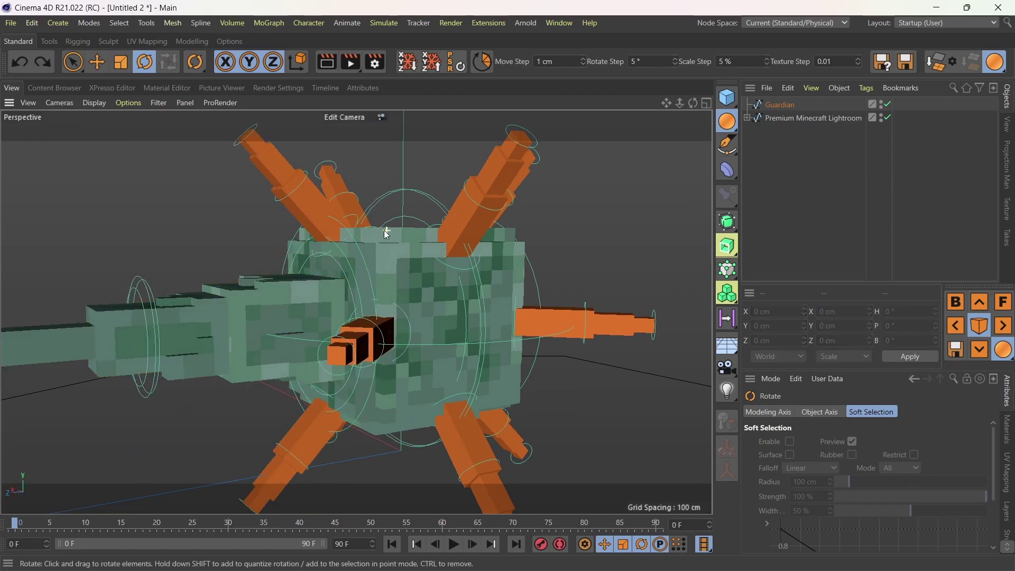
click(384, 230)
key(e)
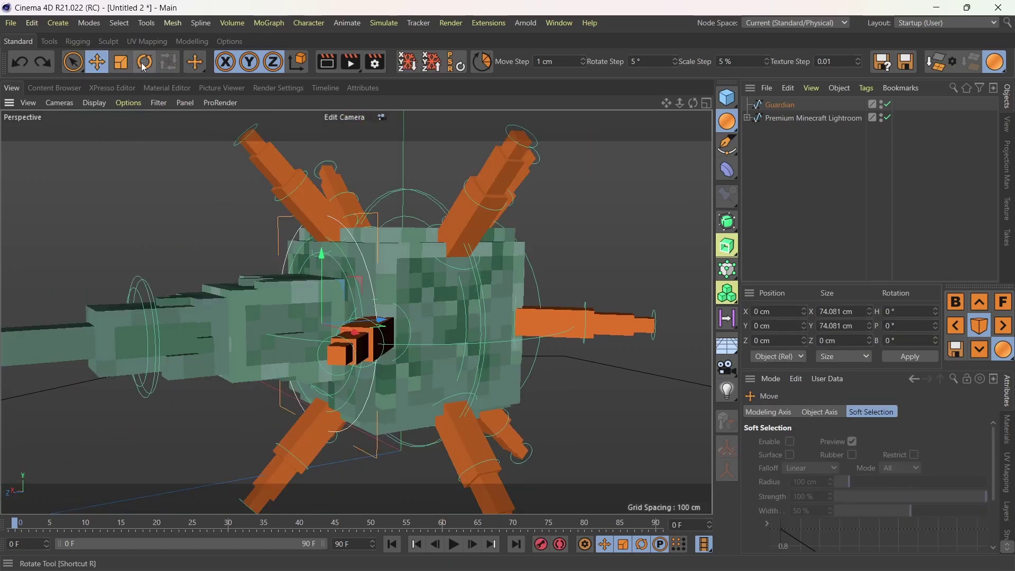
drag(309, 304, 284, 341)
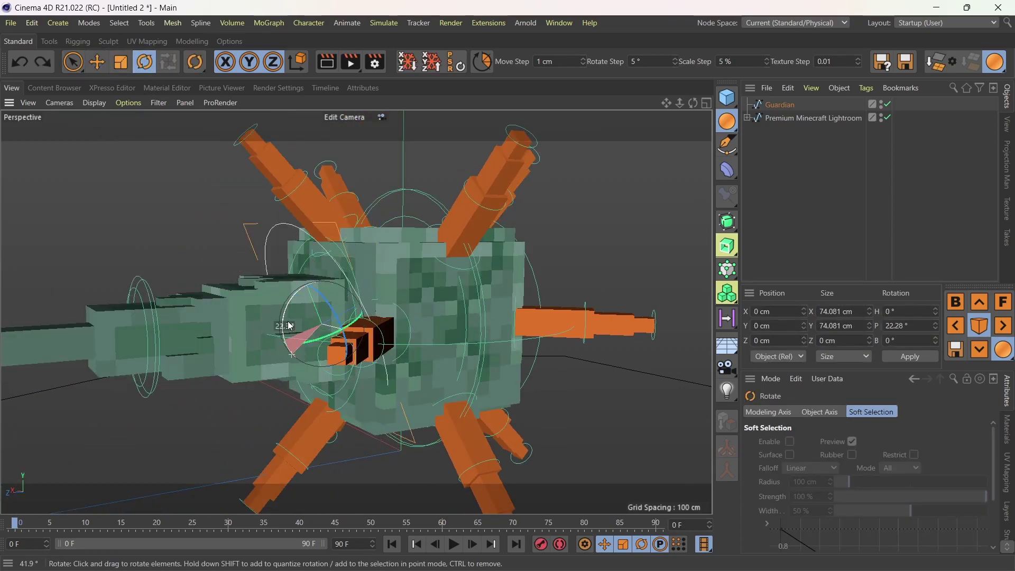
Turn the tail toward one side using its first tail control circle.
click(229, 355)
drag(347, 288, 294, 333)
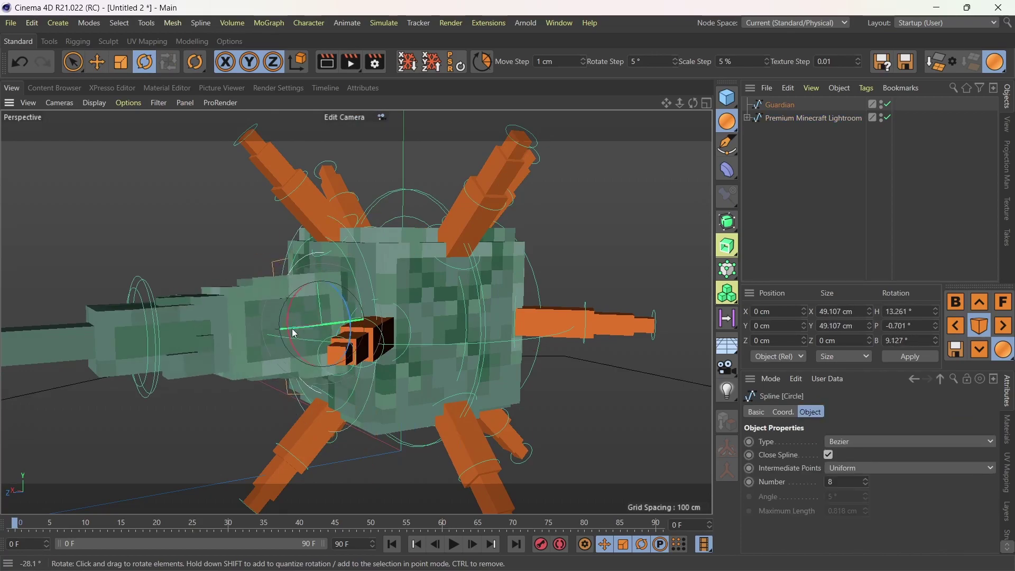
click(106, 70)
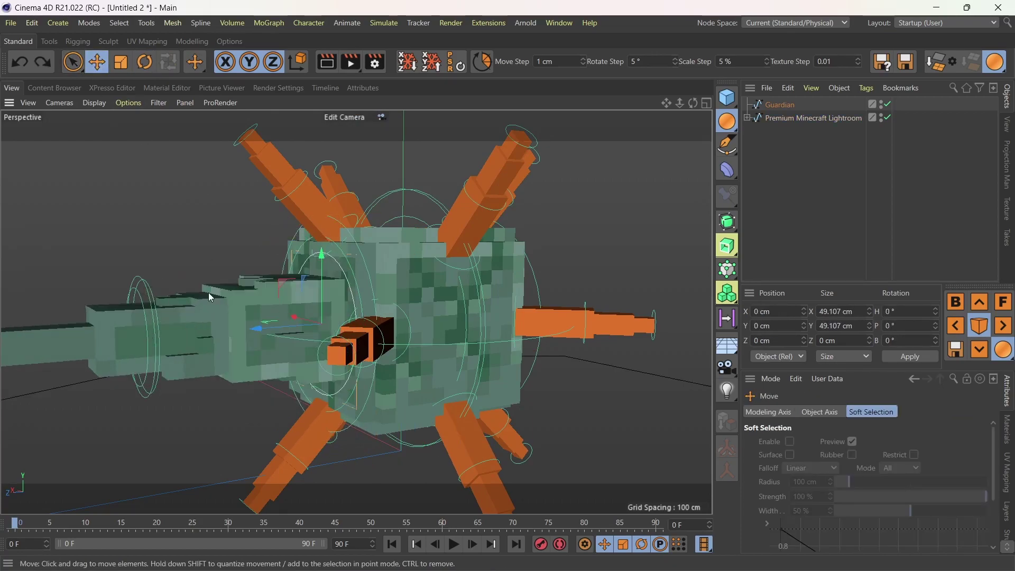
click(142, 338)
scroll(318, 286, down, 3)
alt+drag(222, 275, 317, 285)
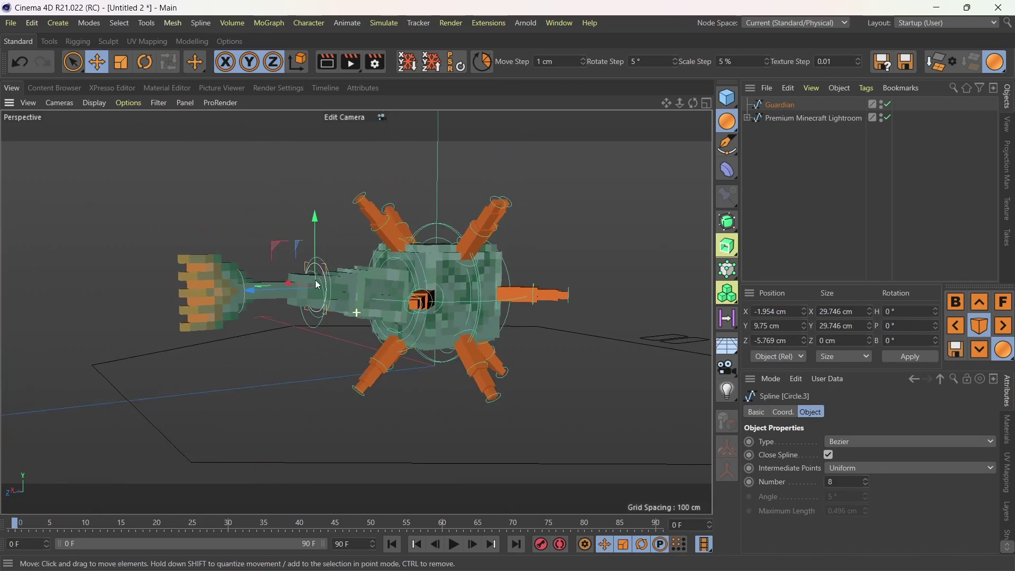
Check the remaining tail controls and return to a front view of the Guardian.
scroll(310, 330, up, 2)
click(311, 328)
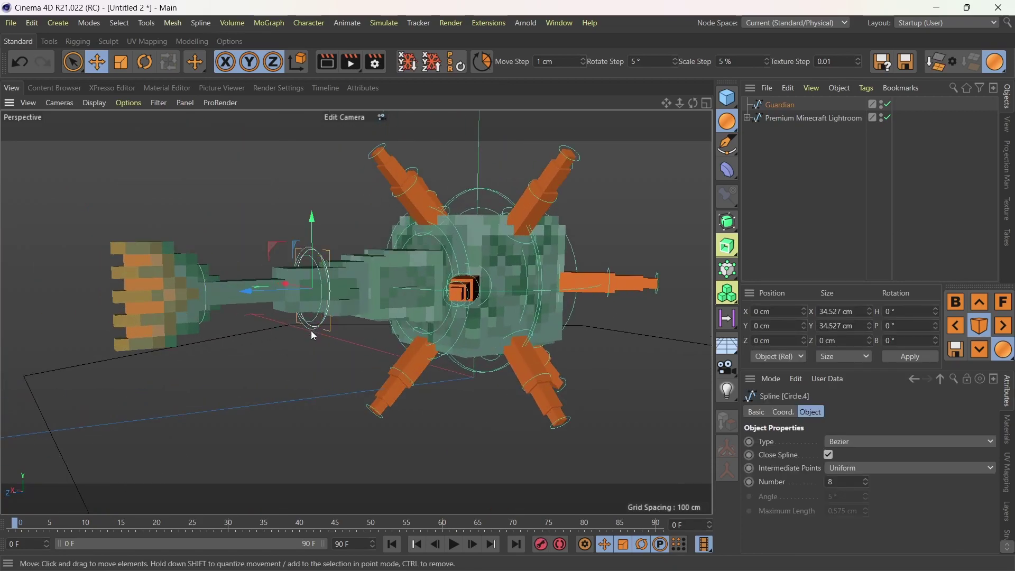
mouse_move(314, 334)
alt+mouse_down()
mouse_move(305, 389)
mouse_move(311, 333)
alt+mouse_up()
click(311, 333)
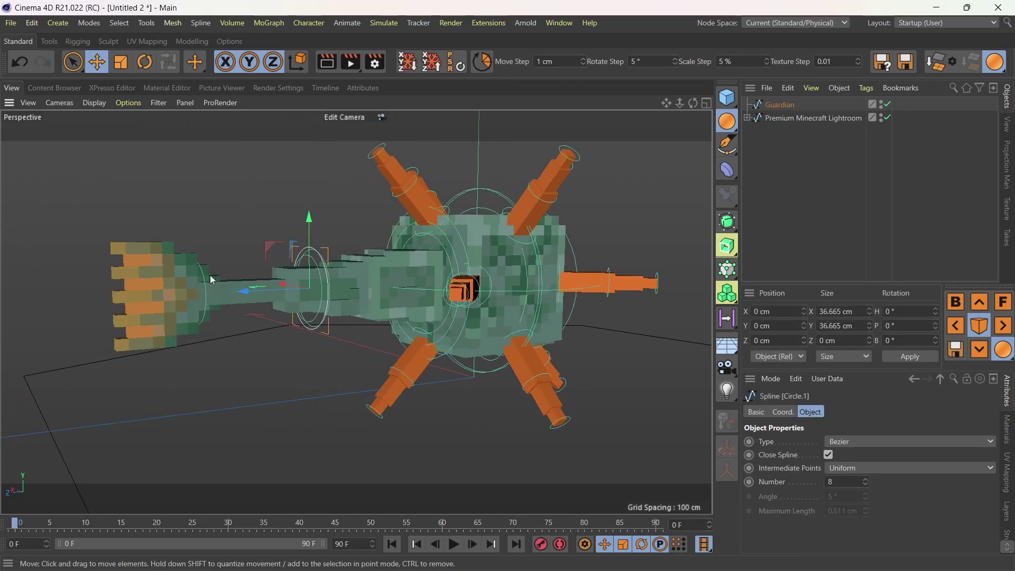
mouse_move(211, 275)
alt+mouse_down()
mouse_move(246, 214)
mouse_move(311, 179)
mouse_move(357, 220)
mouse_move(340, 316)
mouse_move(459, 265)
mouse_move(455, 318)
alt+mouse_up()
click(311, 179)
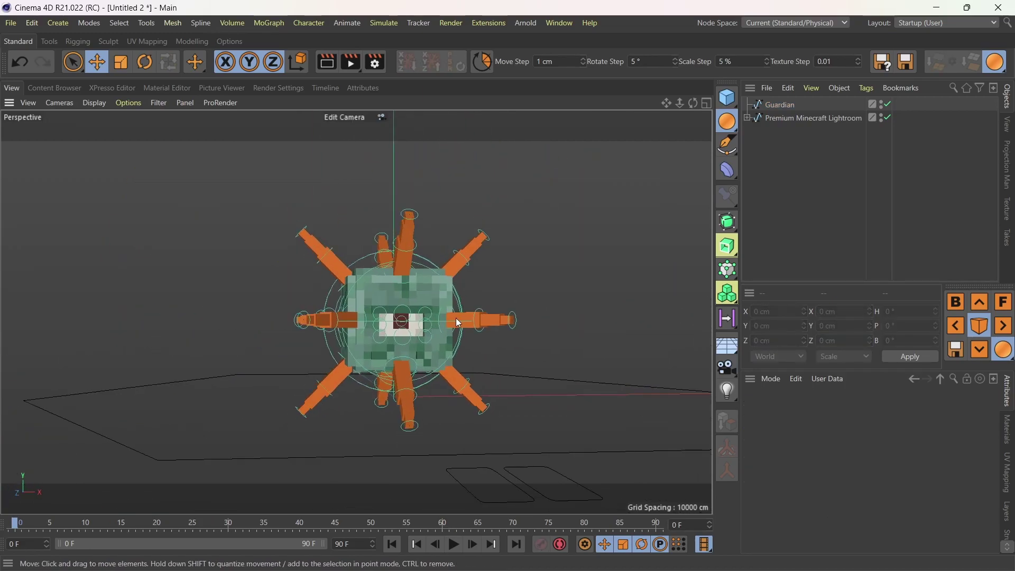
click(766, 110)
drag(892, 447, 894, 443)
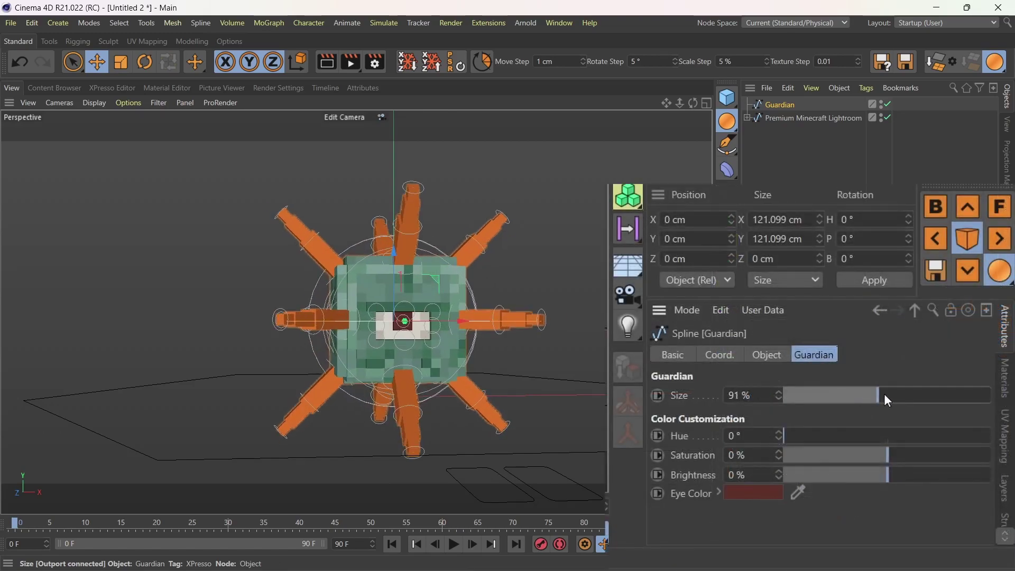
drag(854, 396, 856, 396)
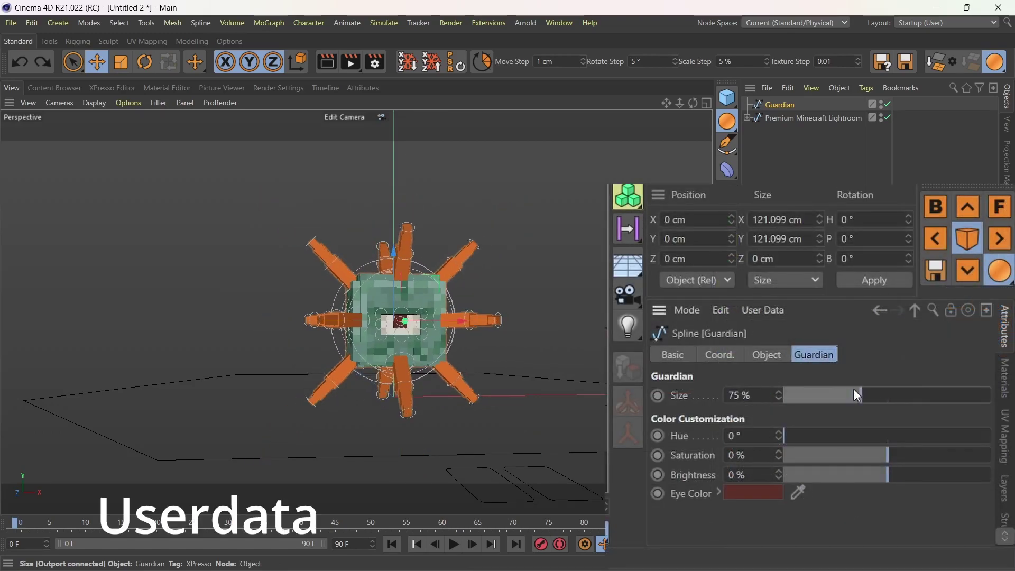
mouse_move(846, 437)
mouse_down()
mouse_move(864, 440)
mouse_move(794, 445)
mouse_move(935, 438)
mouse_move(729, 432)
mouse_up()
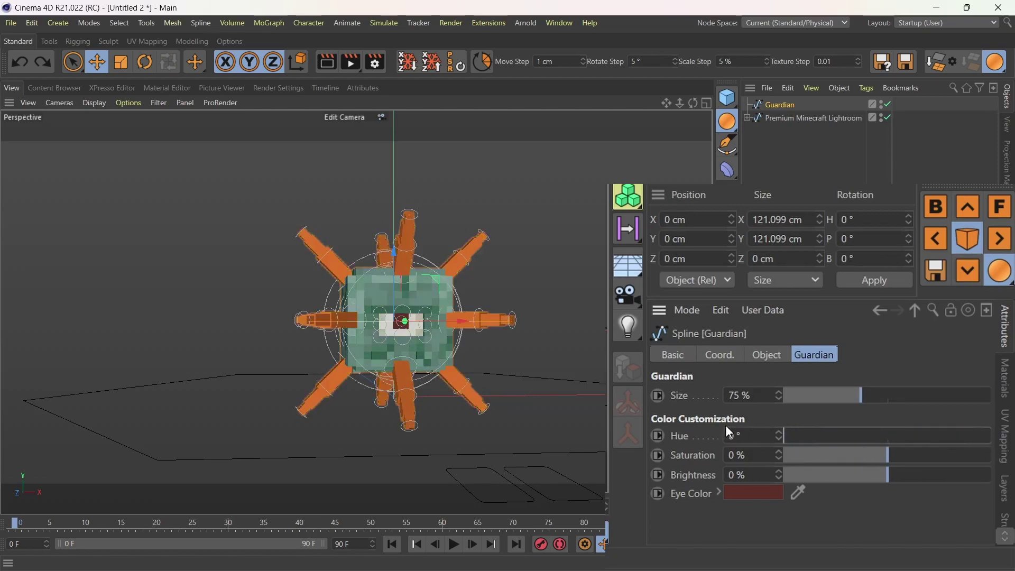
mouse_move(813, 450)
mouse_down()
mouse_move(798, 460)
mouse_move(954, 460)
mouse_up()
mouse_move(893, 436)
mouse_down()
mouse_move(906, 433)
mouse_move(931, 460)
mouse_move(848, 464)
mouse_move(771, 451)
mouse_up()
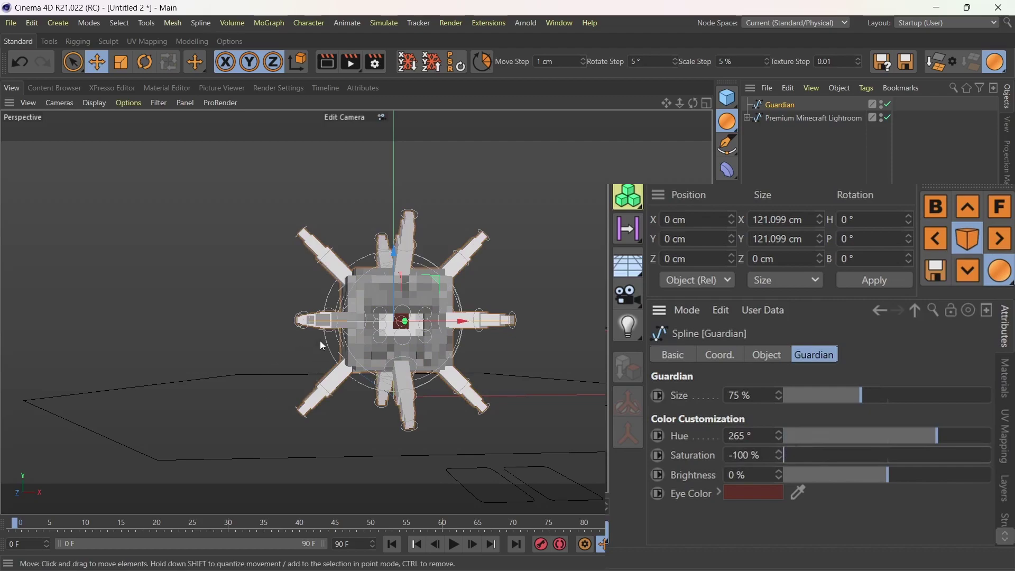
alt+drag(322, 346, 557, 315)
key(ctrl+z)
key(ctrl+z)
key(ctrl+z)
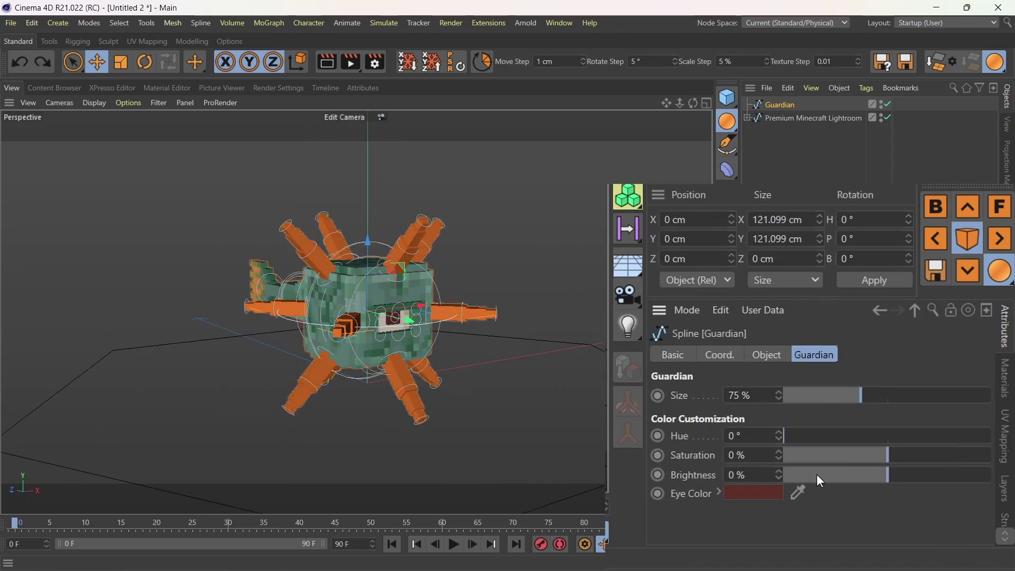
mouse_move(820, 480)
mouse_down()
mouse_move(791, 490)
mouse_move(867, 500)
mouse_move(835, 525)
mouse_up()
key(ctrl+z)
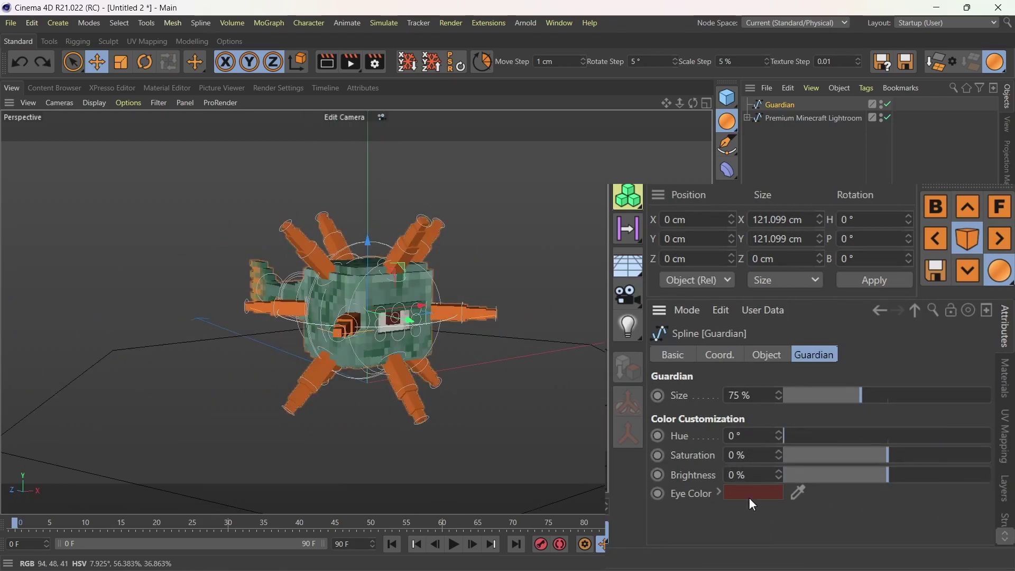
click(750, 497)
key(ctrl+z)
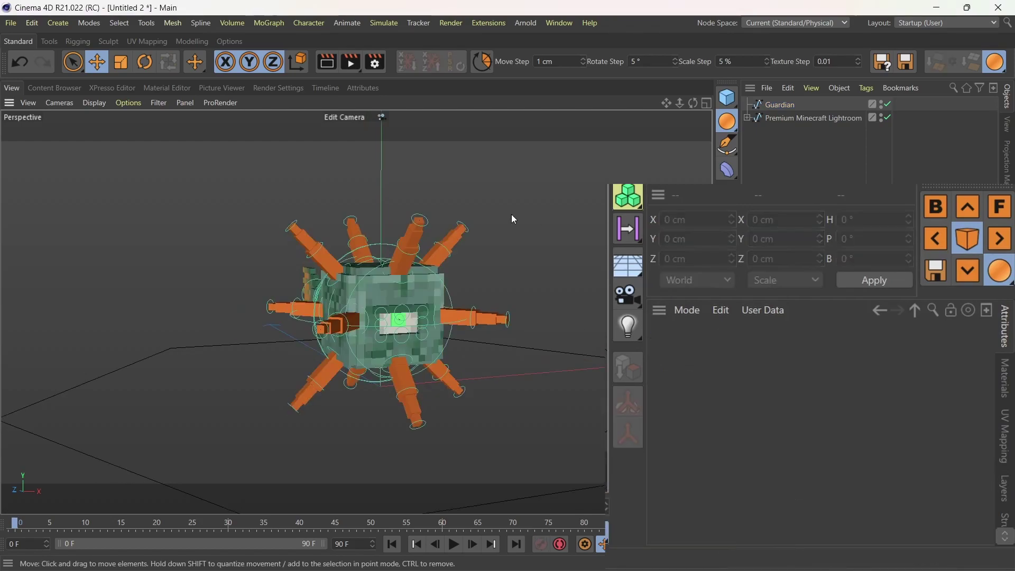
key(ctrl+z)
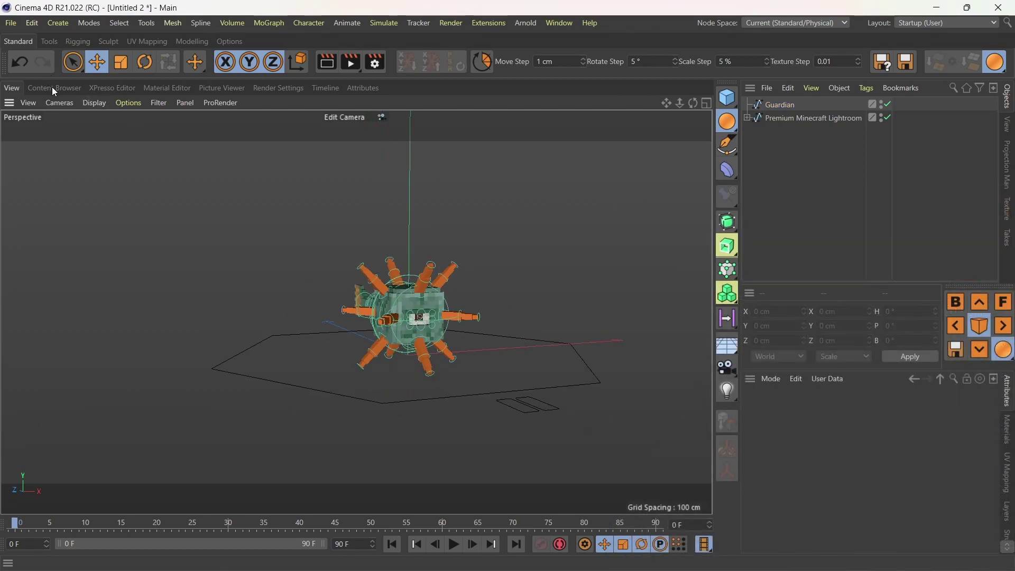
Load the Elder Guardian rig and move it left along X beside the Guardian.
click(54, 89)
double_click(351, 141)
click(11, 88)
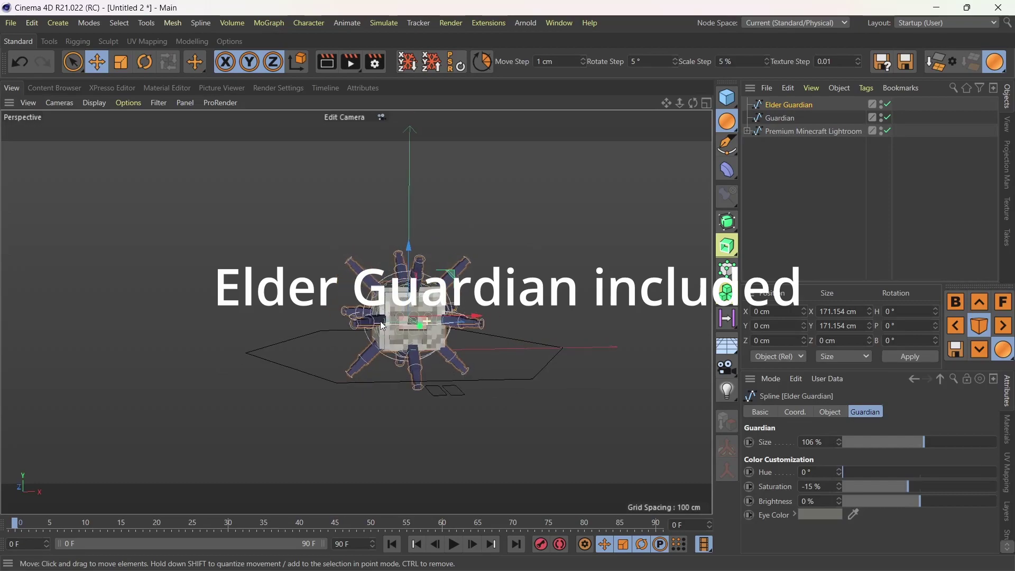
drag(384, 326, 342, 329)
click(201, 360)
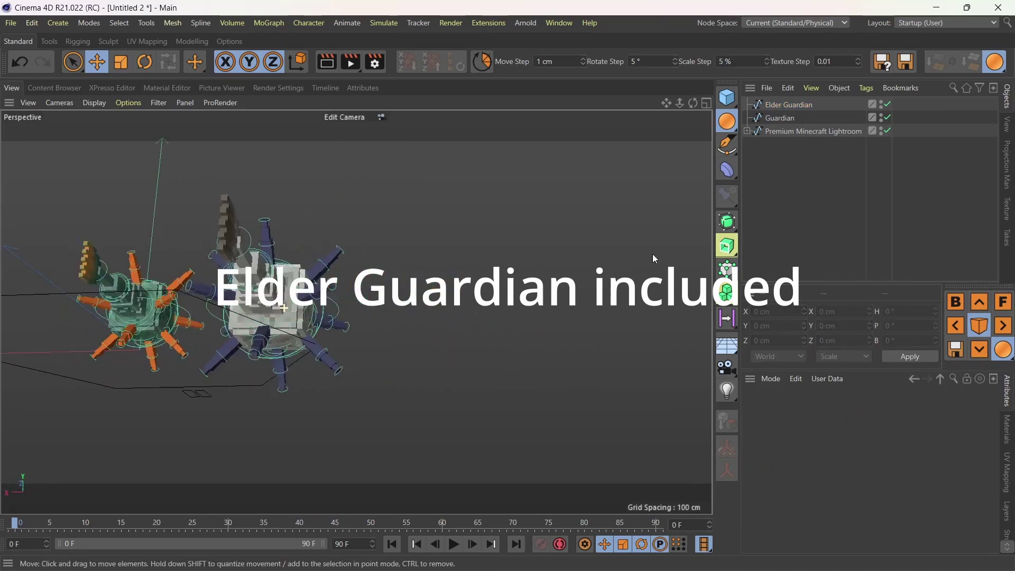
alt+drag(201, 360, 197, 359)
Pull the Elder Guardian's mouth control down to test it, then undo.
scroll(264, 325, up, 5)
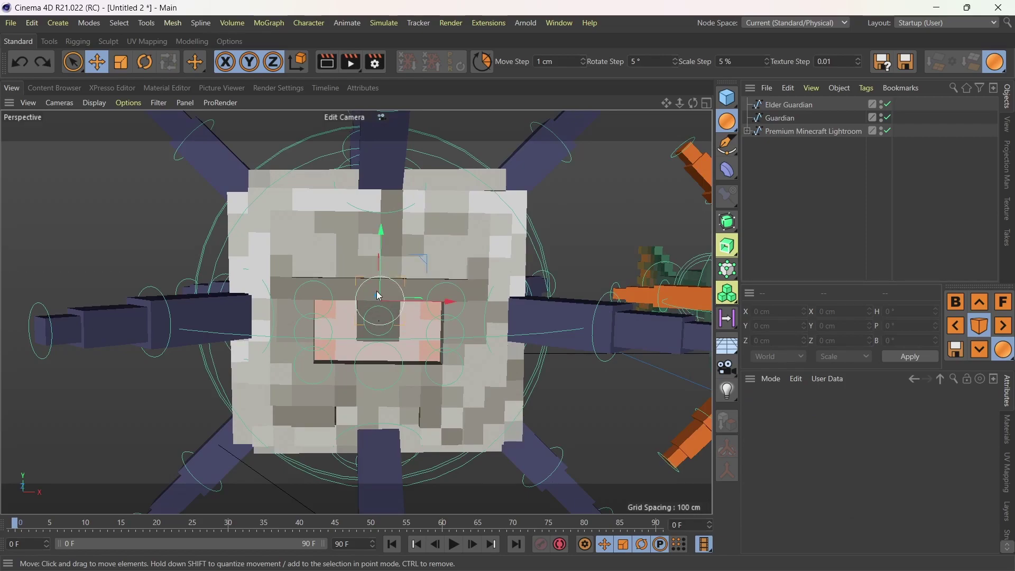
drag(379, 295, 375, 323)
scroll(153, 279, down, 5)
key(ctrl+z)
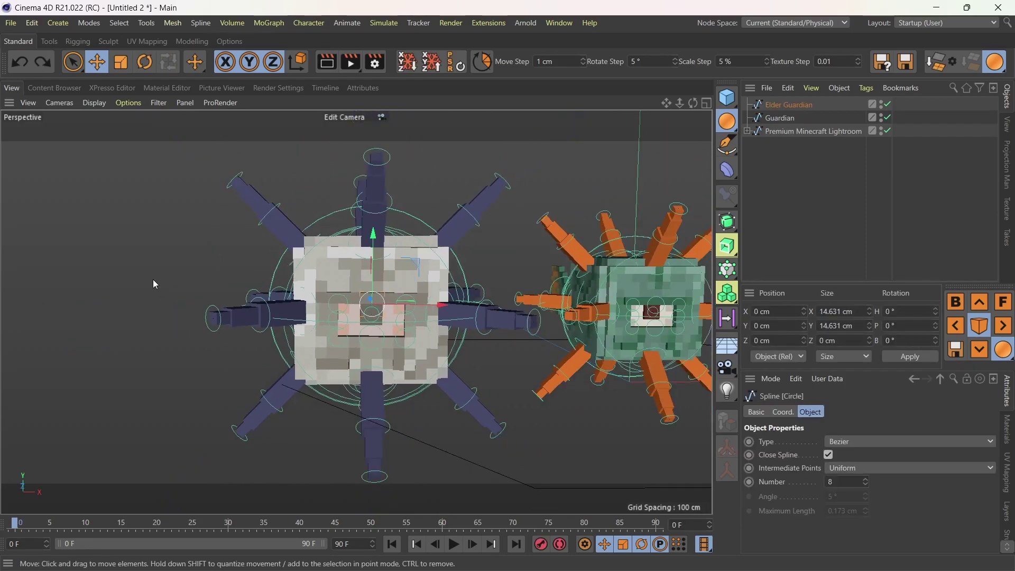
alt+drag(153, 279, 341, 396)
click(525, 218)
mouse_move(524, 217)
alt+mouse_down()
mouse_move(324, 325)
mouse_move(472, 271)
alt+mouse_up()
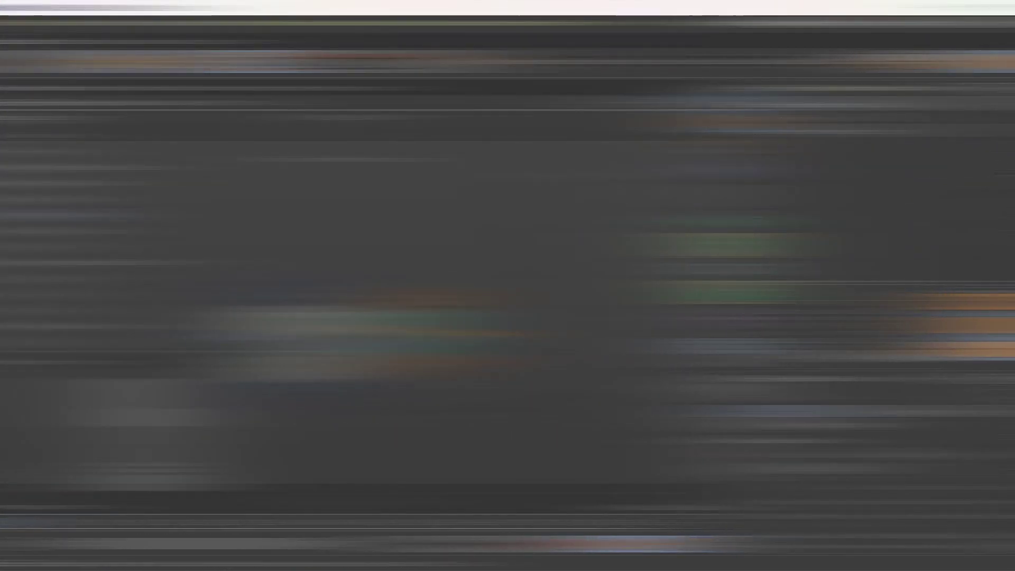
Switch to the Enderman scene and select the head Circle control.
click(12, 88)
click(421, 258)
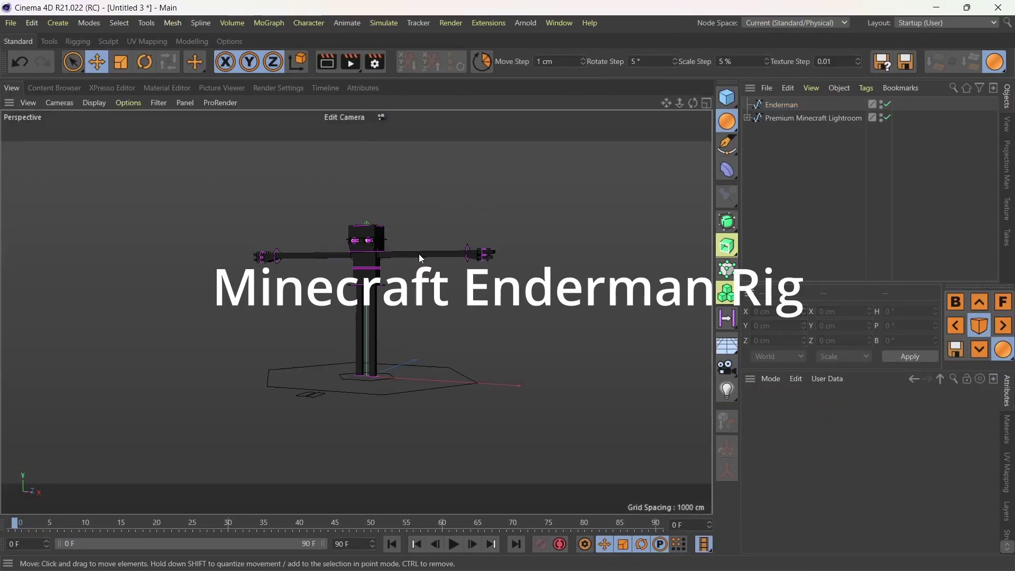
scroll(380, 259, up, 3)
scroll(379, 259, up, 3)
scroll(375, 265, down, 2)
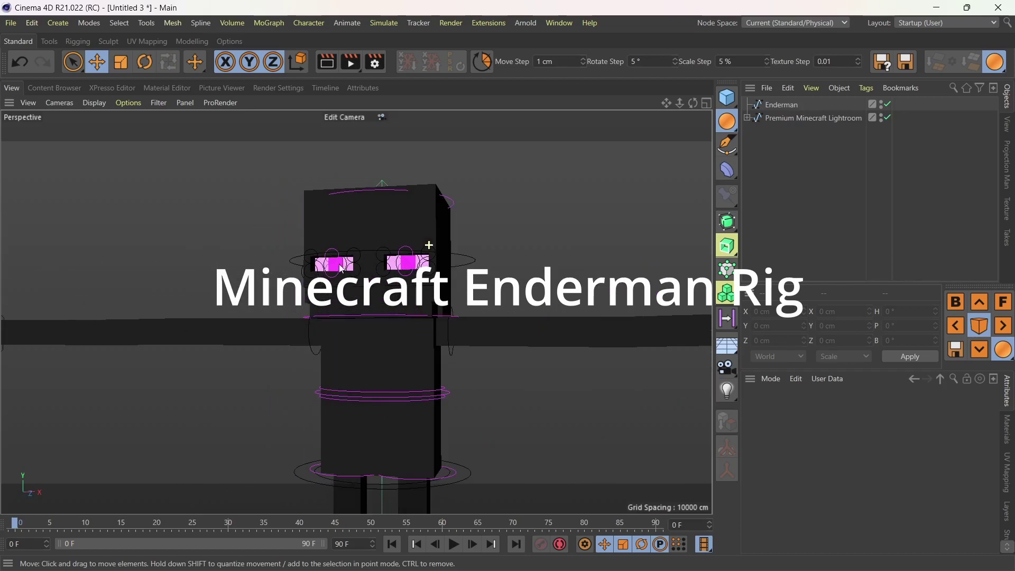
scroll(372, 276, up, 5)
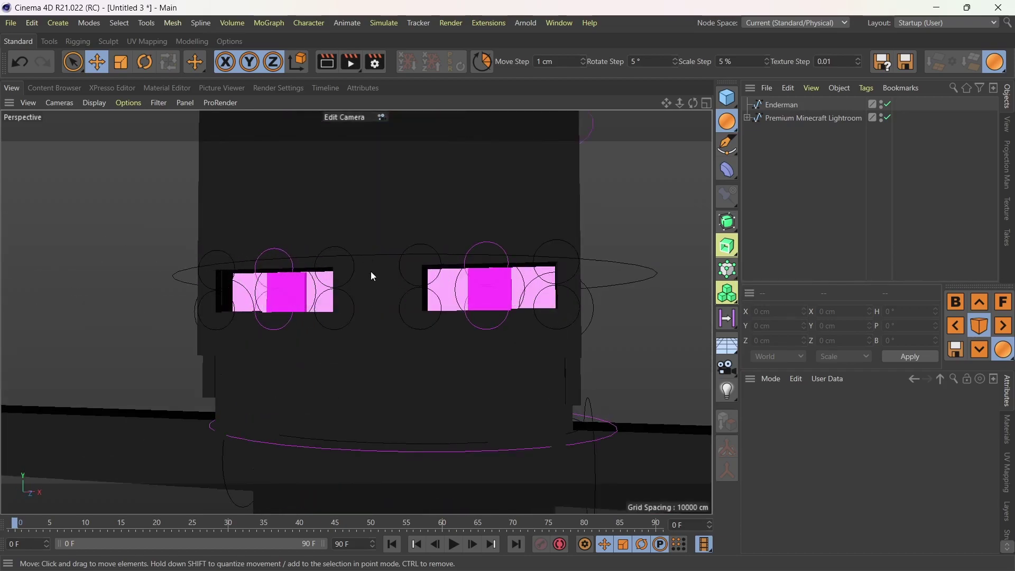
click(373, 276)
Tilt the Enderman's head sideways on B and shift it off-centre.
scroll(349, 396, down, 3)
scroll(449, 438, down, 3)
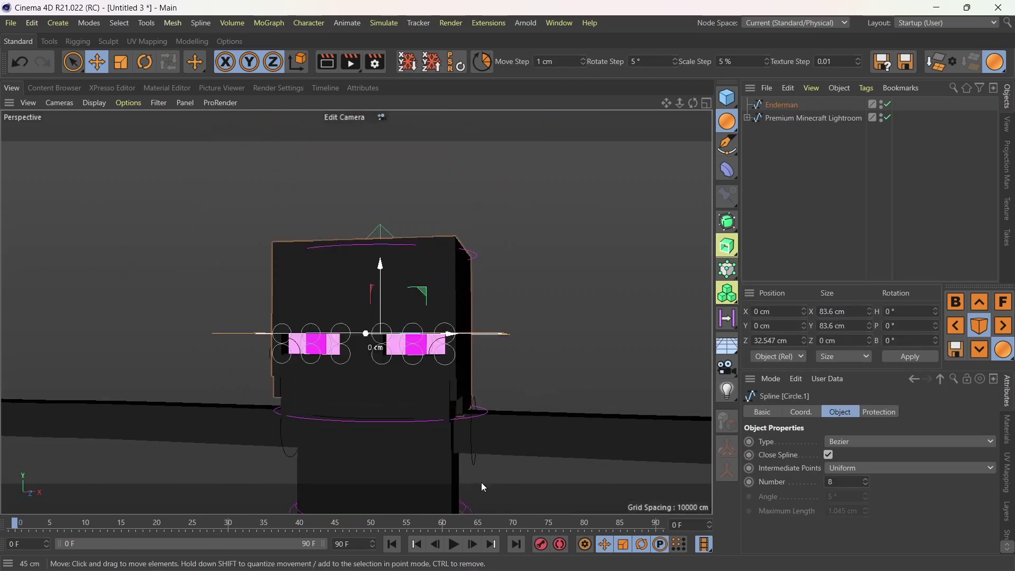
scroll(468, 419, down, 3)
key(r)
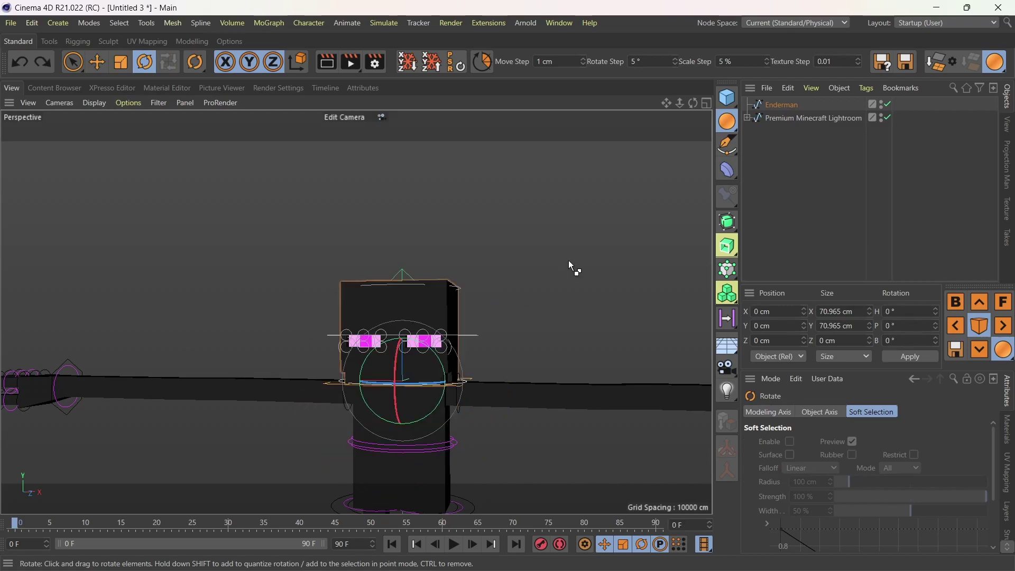
drag(430, 293, 457, 291)
key(e)
drag(299, 173, 280, 221)
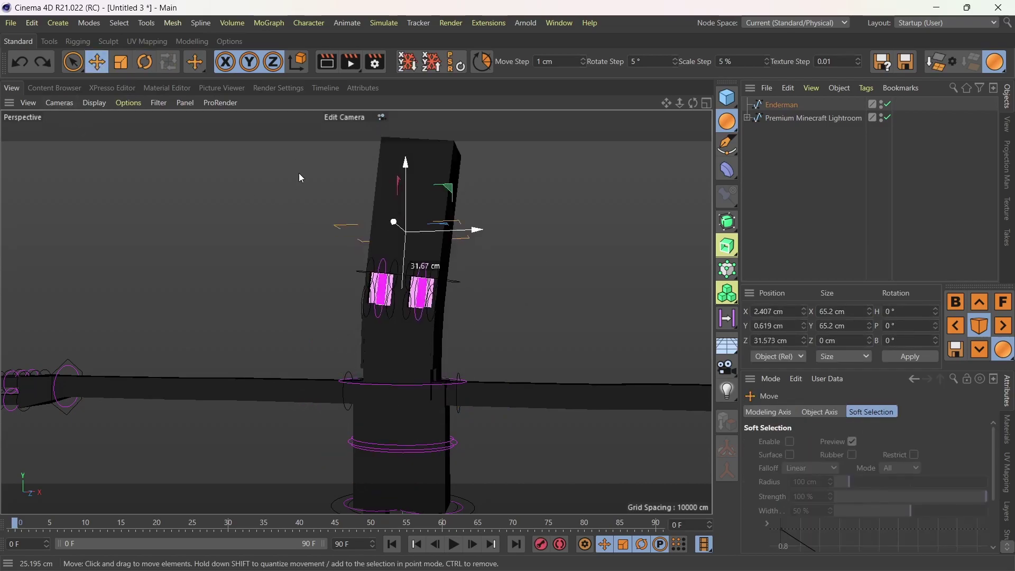
Undo the eye reshaping and lift the head's top (Circle.1) to open the jaw.
drag(453, 262, 463, 259)
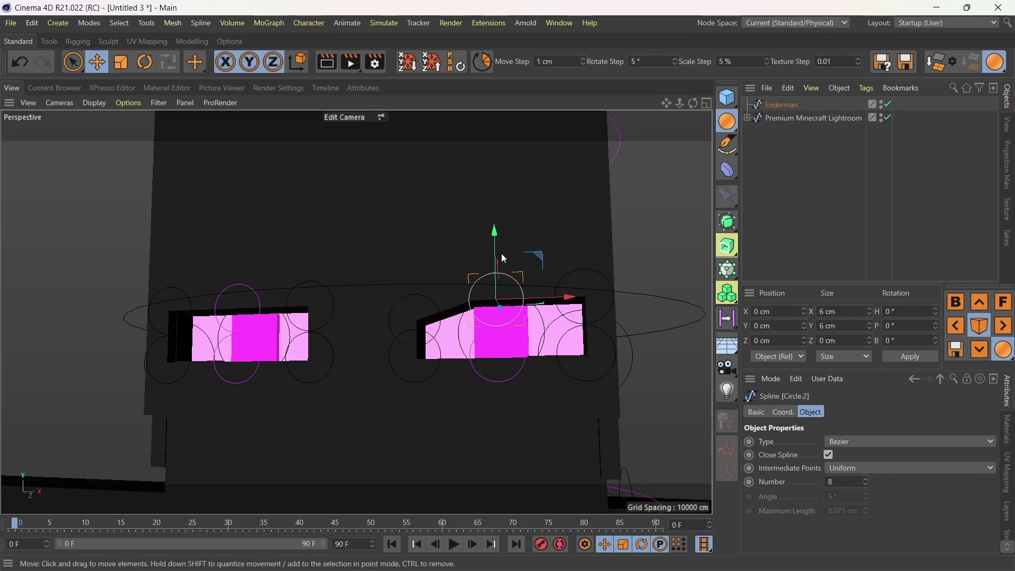
key(ctrl+z)
scroll(502, 253, down, 5)
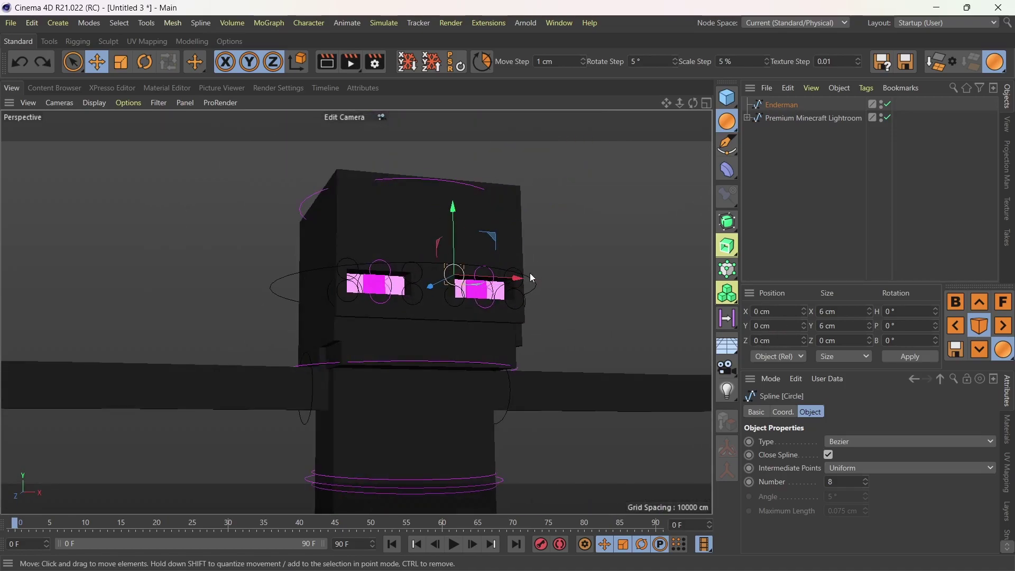
drag(405, 224, 453, 302)
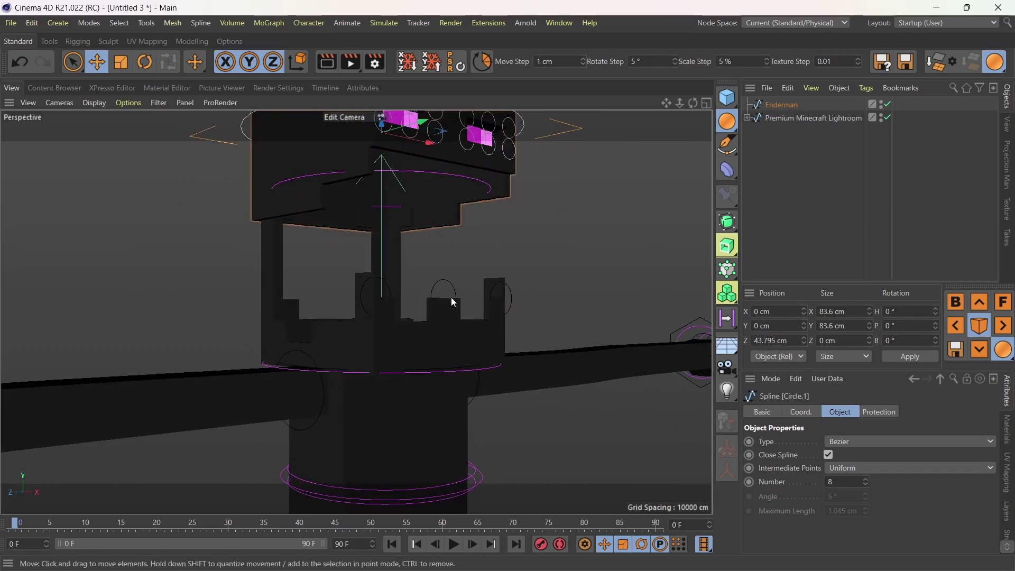
Nudge the lower face control (Circle.2) slightly down from a close head view.
alt+drag(439, 242, 347, 234)
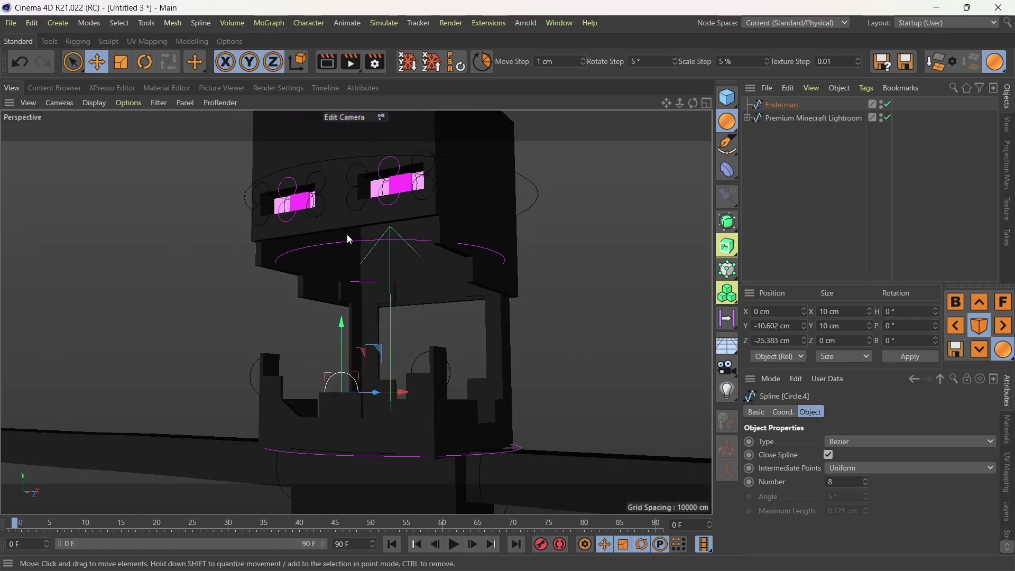
alt+drag(332, 292, 313, 362)
click(313, 363)
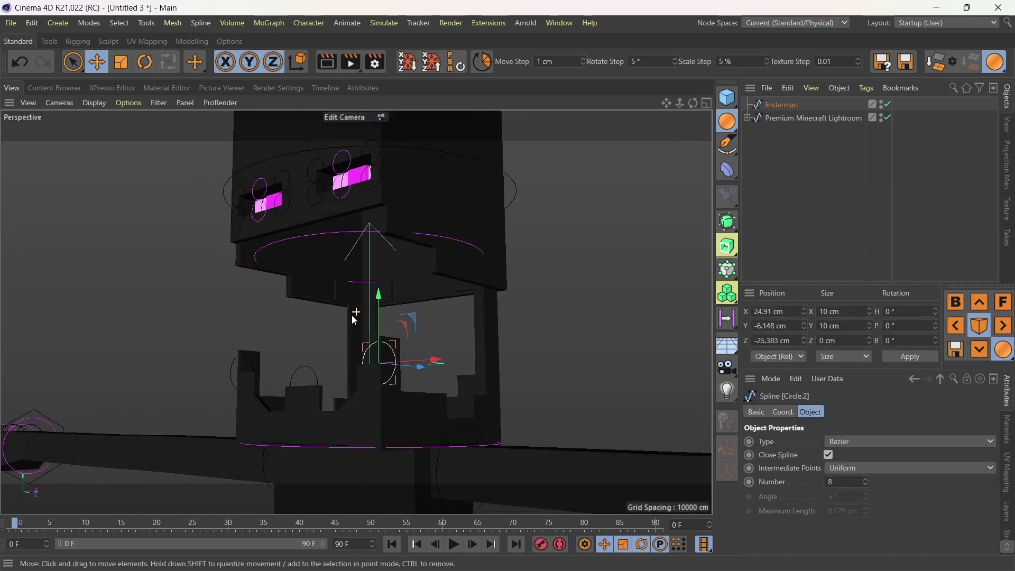
alt+drag(351, 318, 450, 325)
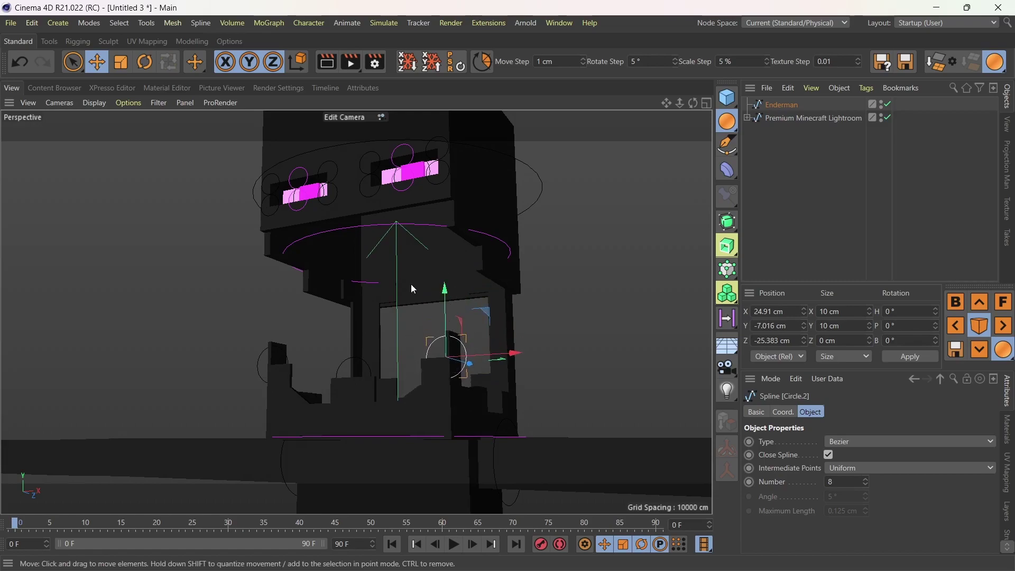
mouse_move(413, 288)
alt+mouse_down()
mouse_move(532, 300)
mouse_move(368, 265)
mouse_move(359, 243)
mouse_move(418, 258)
alt+mouse_up()
click(359, 242)
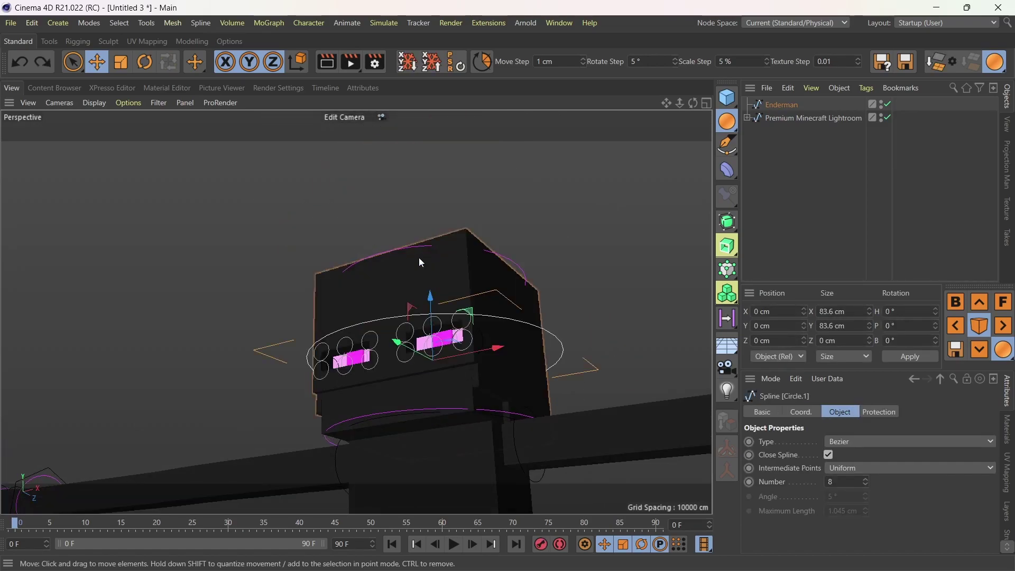
Move the mouth control (Circle.4) to reshape the Enderman's mouth.
click(501, 314)
scroll(501, 314, down, 3)
scroll(439, 339, up, 5)
drag(439, 338, 582, 335)
click(590, 318)
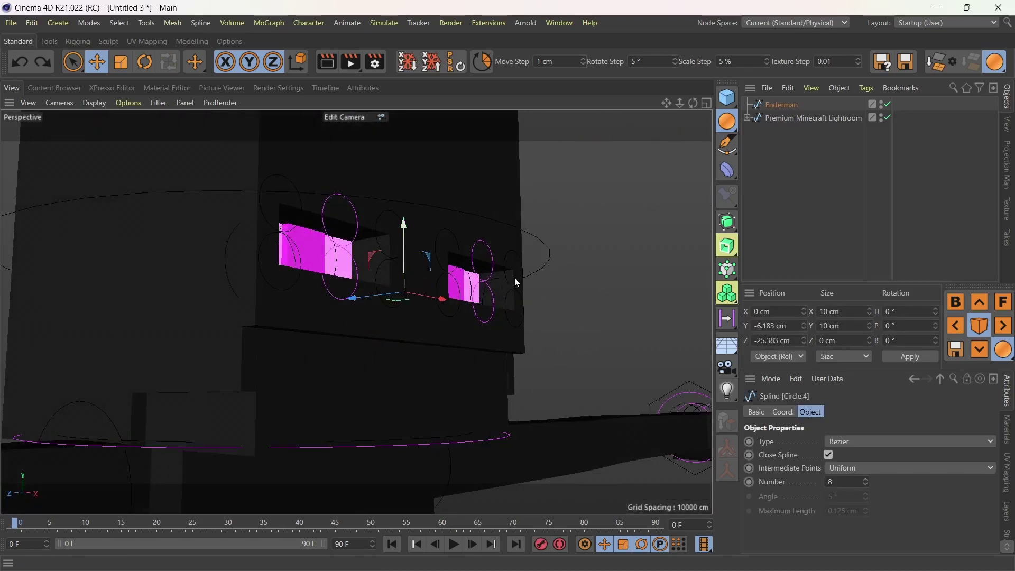
scroll(516, 283, down, 3)
scroll(530, 296, down, 3)
Test bending the Enderman's upper body sideways, then undo it.
click(463, 350)
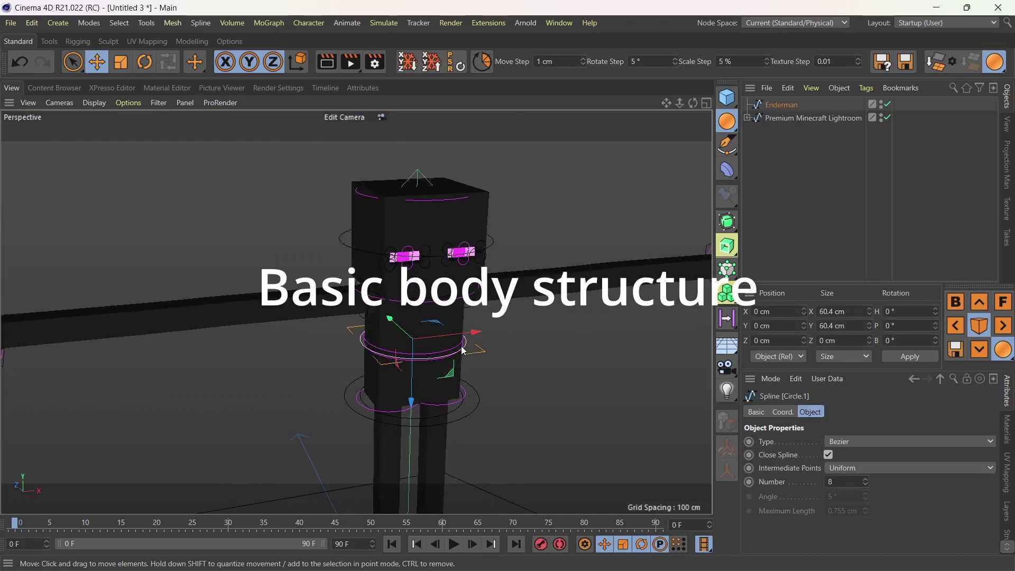
alt+drag(464, 350, 503, 357)
click(504, 356)
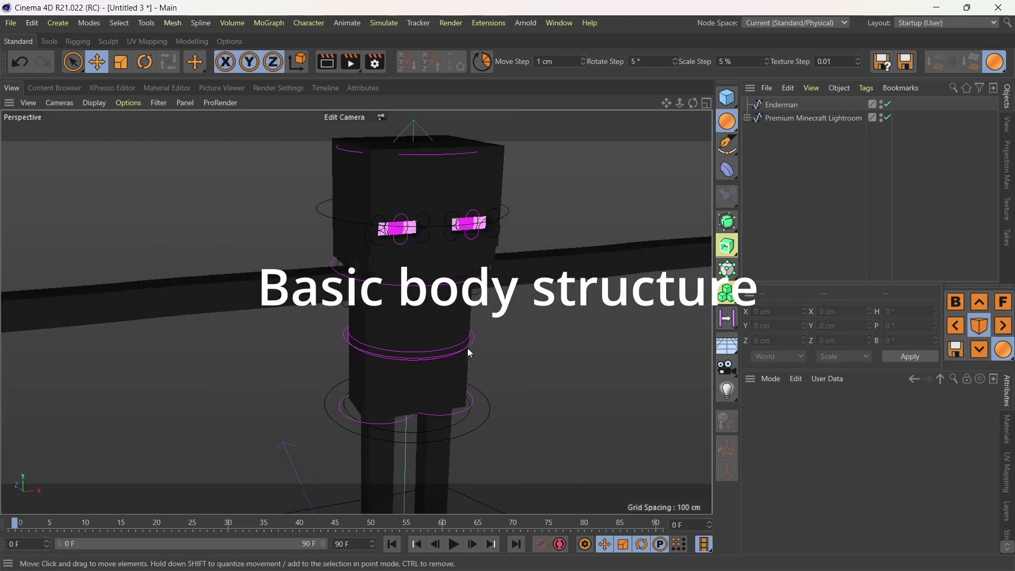
click(467, 348)
mouse_move(441, 335)
alt+mouse_down()
mouse_move(452, 405)
mouse_move(462, 360)
mouse_move(531, 370)
alt+mouse_up()
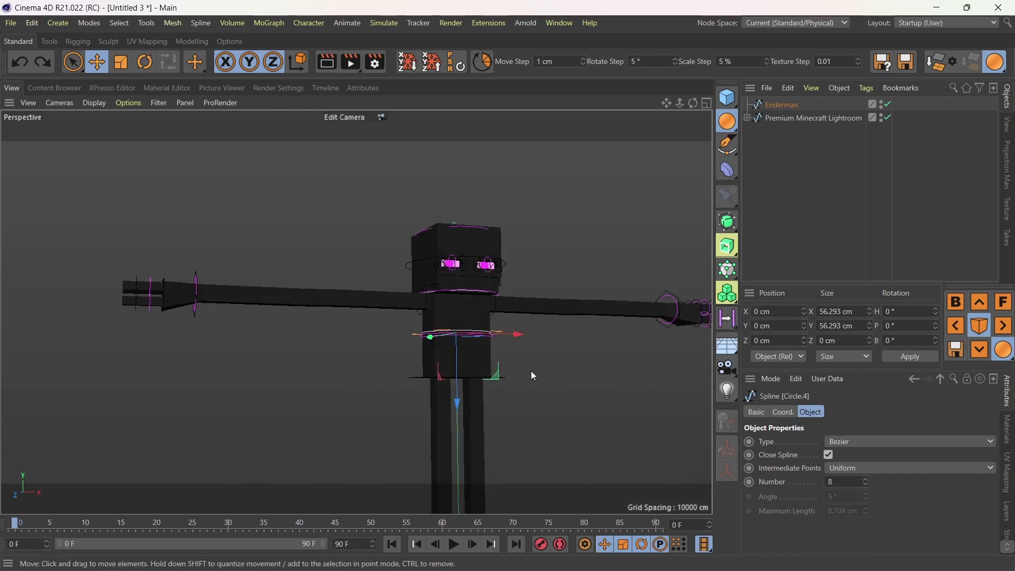
click(530, 370)
mouse_move(481, 338)
mouse_down()
mouse_move(472, 387)
mouse_move(566, 377)
mouse_move(534, 421)
mouse_up()
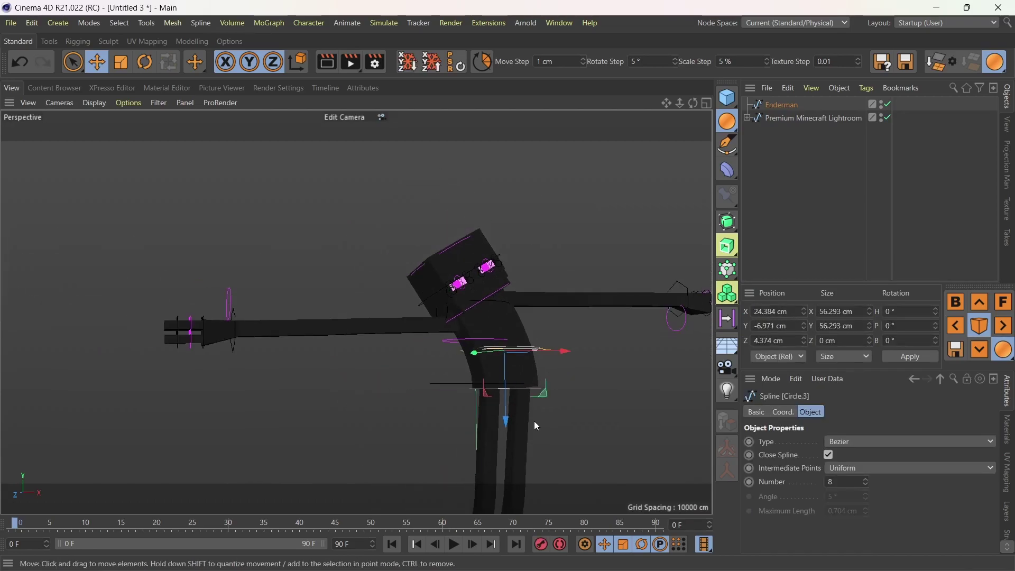
key(ctrl+z)
Orbit to a low front view of the Enderman and undo the body bend.
scroll(539, 365, up, 3)
click(518, 340)
mouse_move(544, 323)
alt+mouse_down()
mouse_move(568, 297)
mouse_move(512, 267)
mouse_move(505, 328)
alt+mouse_up()
click(569, 280)
mouse_move(569, 281)
alt+mouse_down()
mouse_move(508, 309)
mouse_move(608, 306)
mouse_move(601, 207)
alt+mouse_up()
key(ctrl+z)
click(629, 310)
Bend the Enderman's body sideways again from the waist control.
click(511, 248)
alt+drag(510, 249, 563, 277)
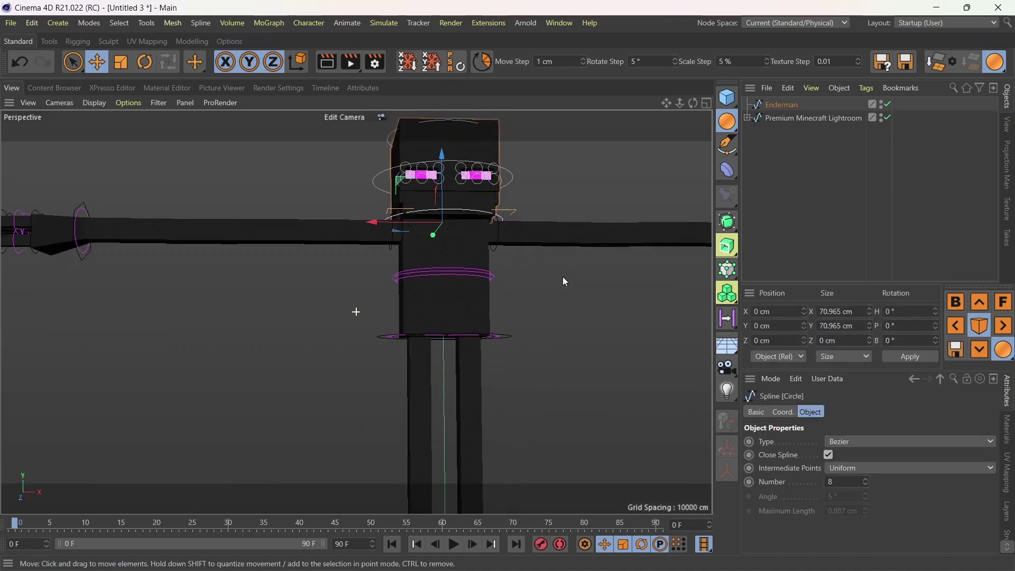
click(538, 214)
scroll(438, 199, up, 5)
click(307, 206)
scroll(306, 206, down, 3)
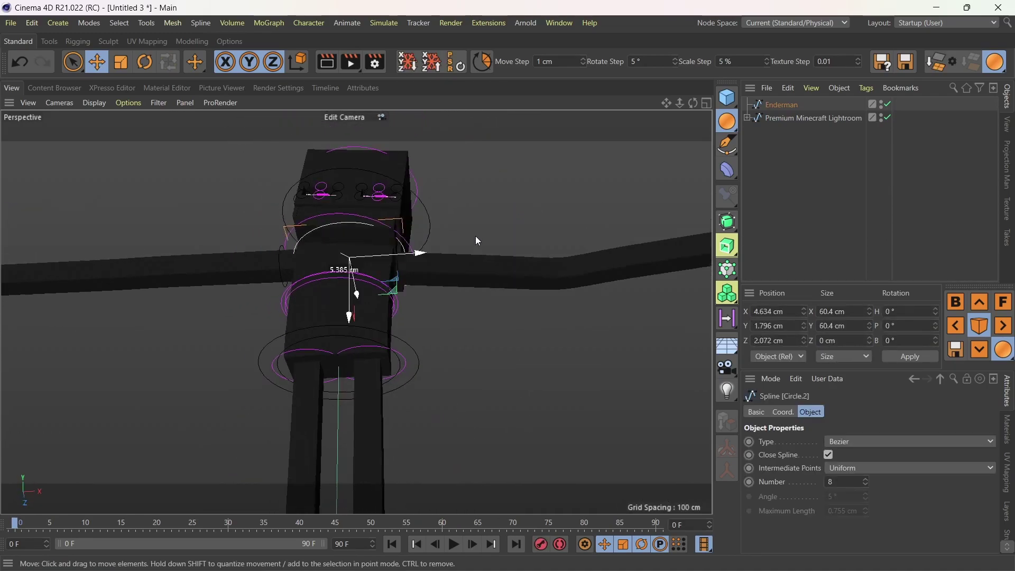
mouse_move(475, 236)
alt+mouse_down()
mouse_move(487, 334)
mouse_move(442, 372)
mouse_move(399, 360)
alt+mouse_up()
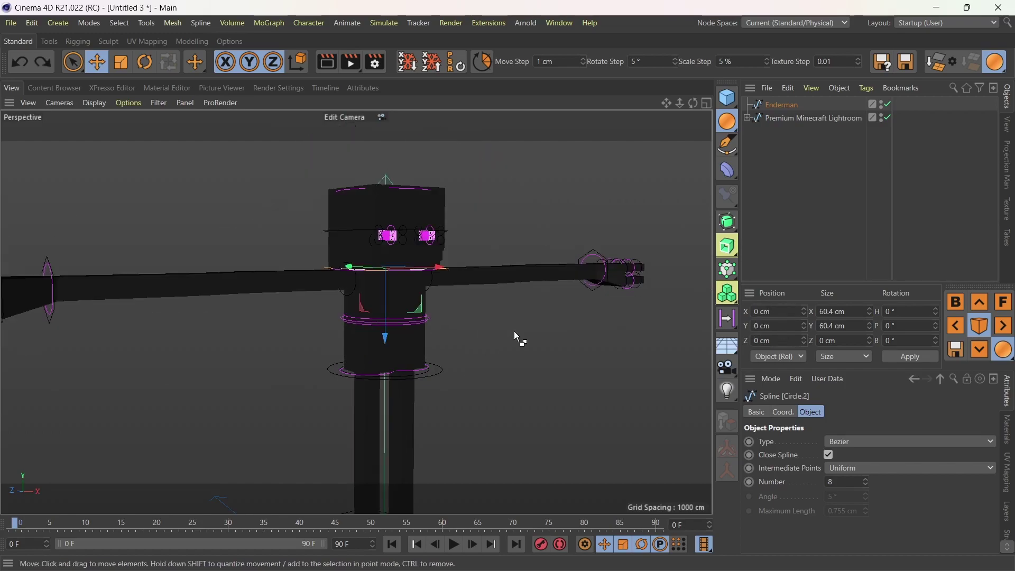
Try lowering the left arm at the elbow and shoulder, undoing both attempts.
click(514, 331)
mouse_move(344, 274)
mouse_down()
mouse_move(278, 372)
mouse_move(538, 334)
mouse_move(440, 340)
mouse_up()
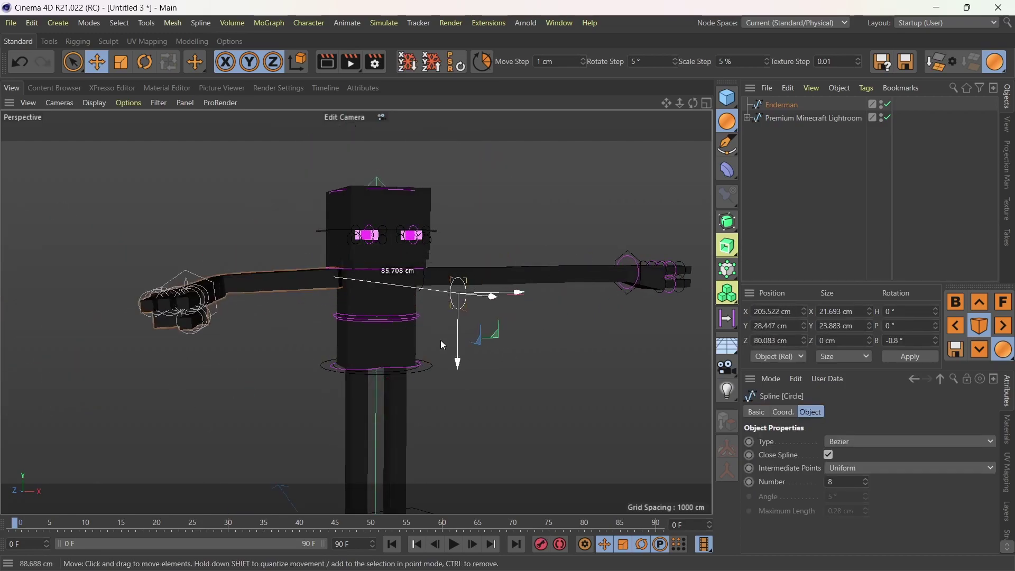
key(ctrl+z)
click(144, 62)
drag(386, 264, 347, 294)
key(ctrl+z)
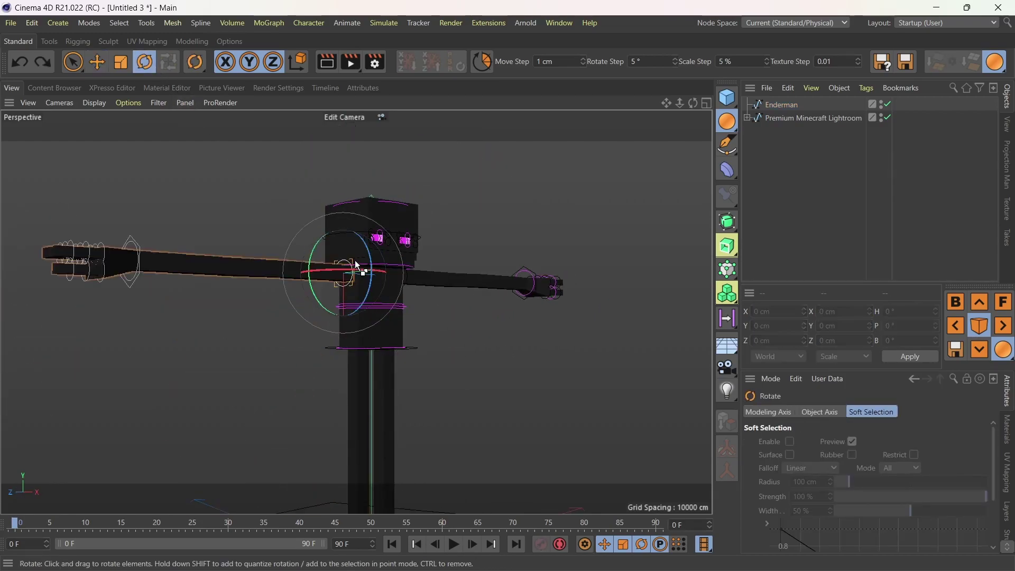
key(ctrl+z)
Swing the arm's control circle downward twice, undoing back to the level pose.
scroll(395, 273, up, 3)
scroll(431, 284, up, 3)
scroll(356, 301, up, 4)
click(370, 286)
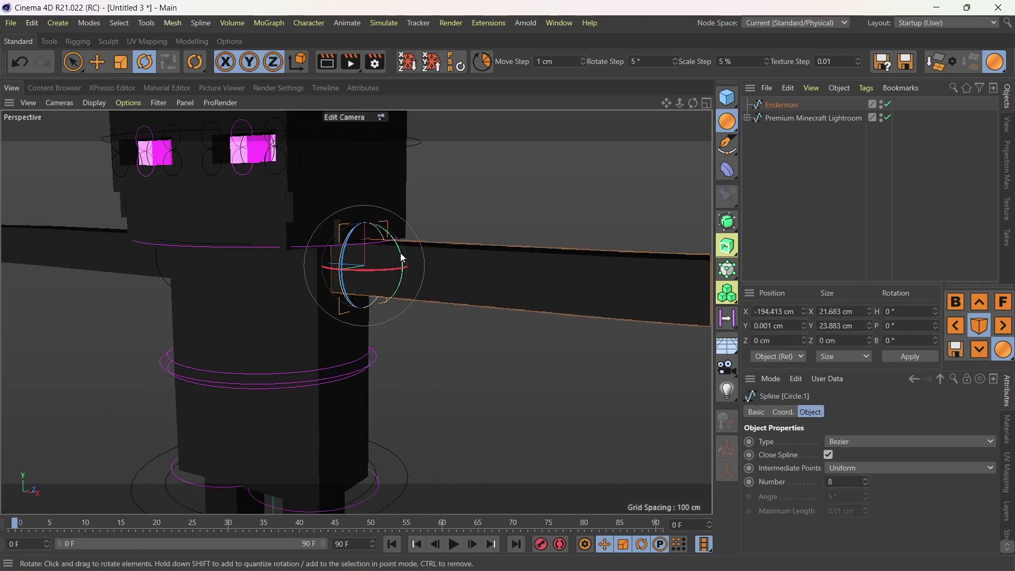
drag(401, 253, 379, 337)
scroll(378, 337, down, 3)
key(ctrl+z)
scroll(429, 266, down, 2)
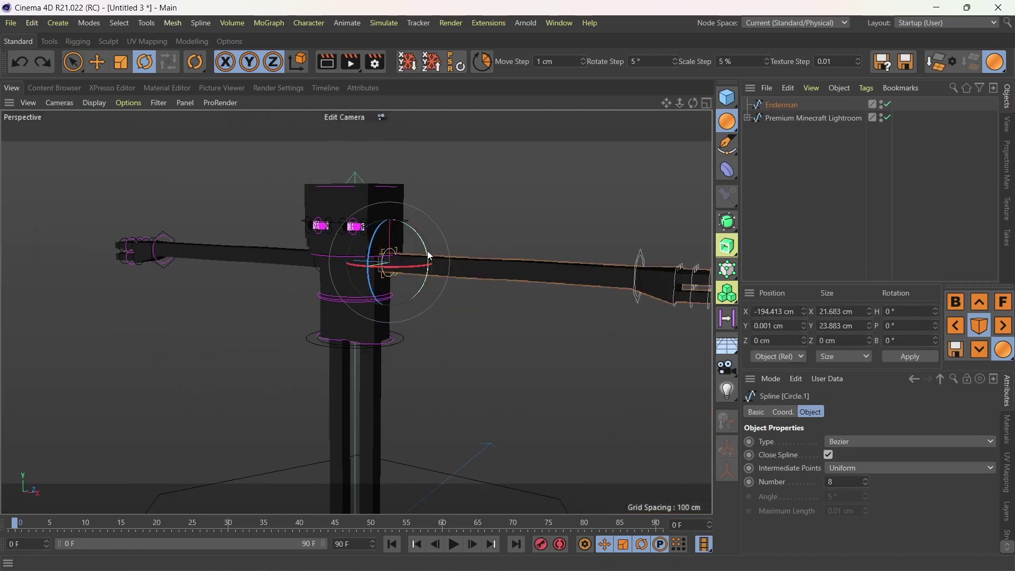
mouse_move(430, 256)
mouse_down()
mouse_move(423, 290)
mouse_move(550, 206)
mouse_up()
key(ctrl+z)
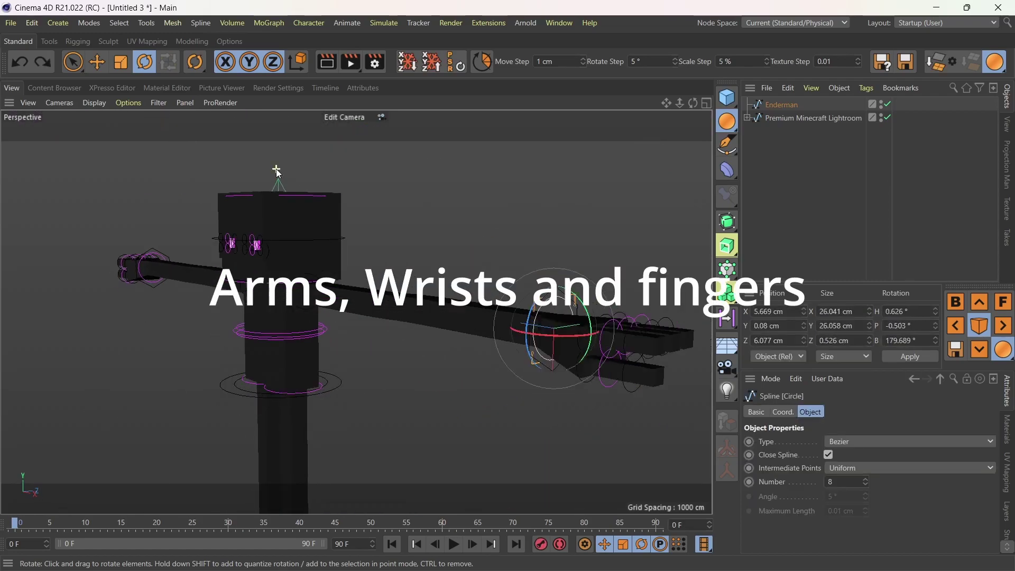
With the Move tool, bring the hand control down beside the body.
key(e)
drag(453, 407, 317, 429)
scroll(386, 267, up, 3)
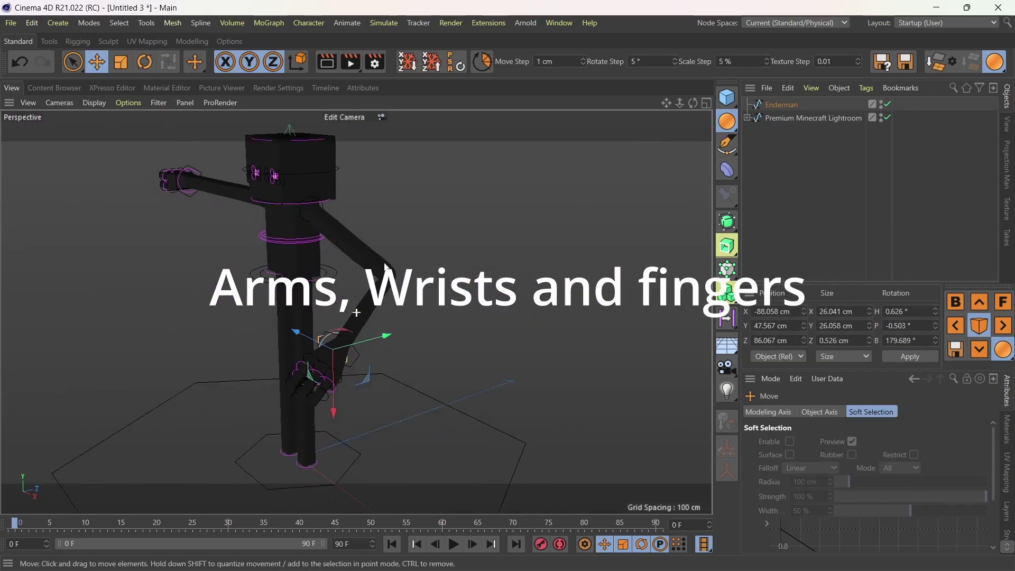
drag(384, 264, 407, 204)
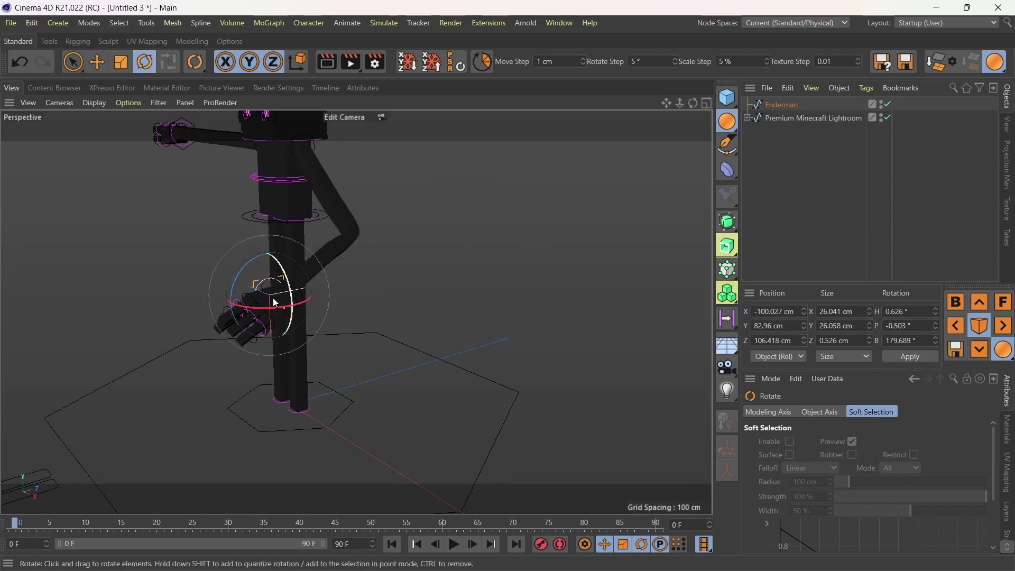
alt+drag(217, 314, 408, 252)
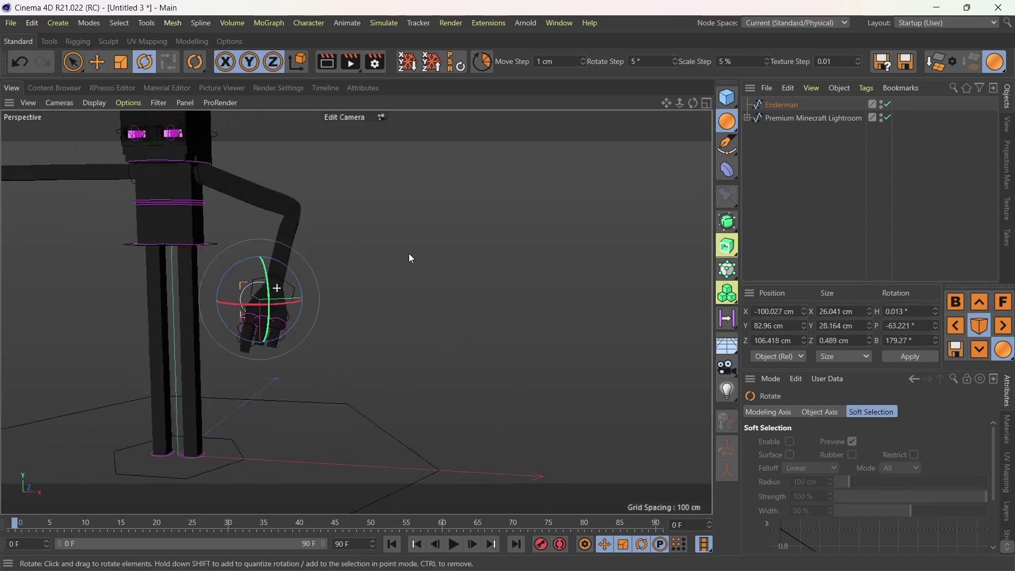
scroll(359, 271, up, 5)
Rotate the n-Side wrist control to bend the wrist to a new angle.
click(285, 285)
mouse_move(285, 286)
mouse_down()
mouse_move(284, 337)
mouse_move(315, 277)
mouse_up()
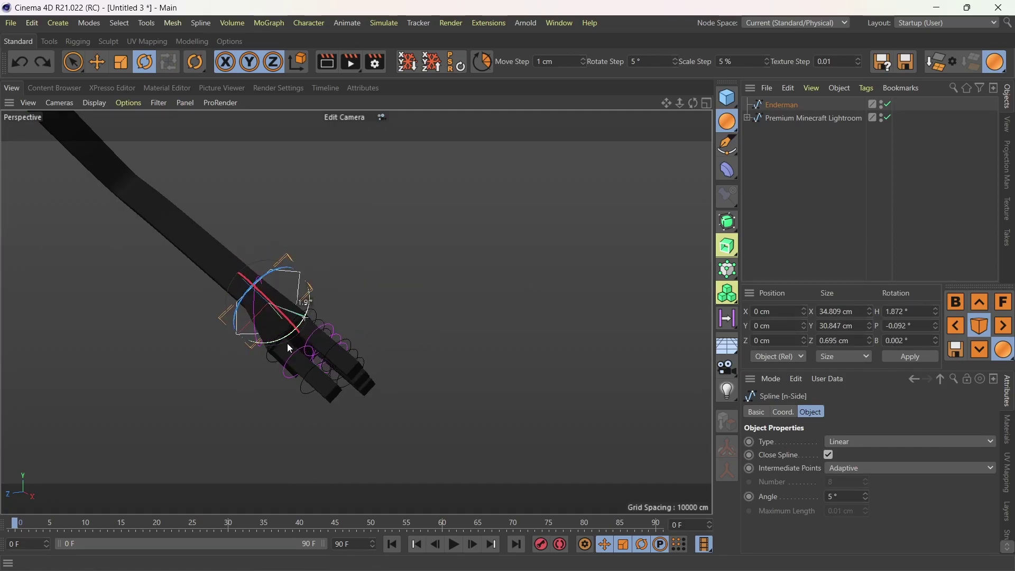
drag(309, 320, 328, 273)
click(187, 292)
alt+drag(187, 292, 395, 299)
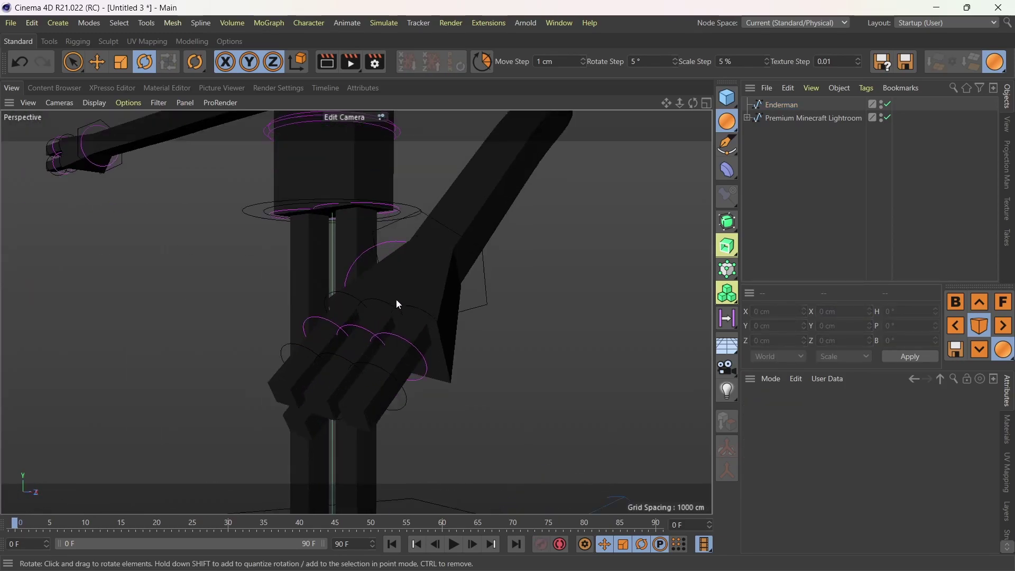
Rotate the finger control circles to curl the Enderman's fingers.
click(367, 310)
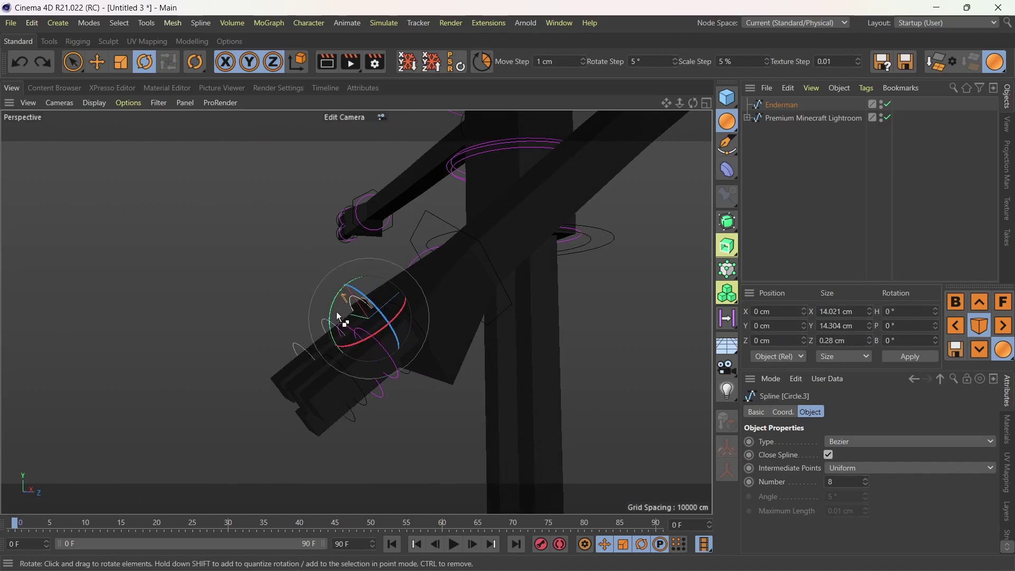
alt+drag(339, 317, 523, 336)
click(333, 343)
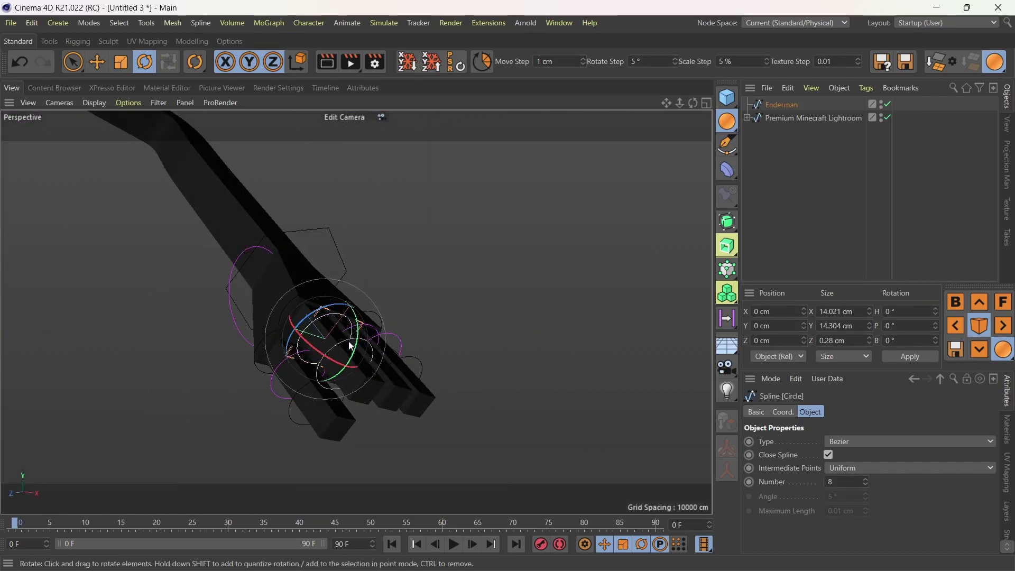
key(ctrl+z)
mouse_move(375, 267)
alt+mouse_down()
mouse_move(357, 352)
mouse_move(331, 351)
alt+mouse_up()
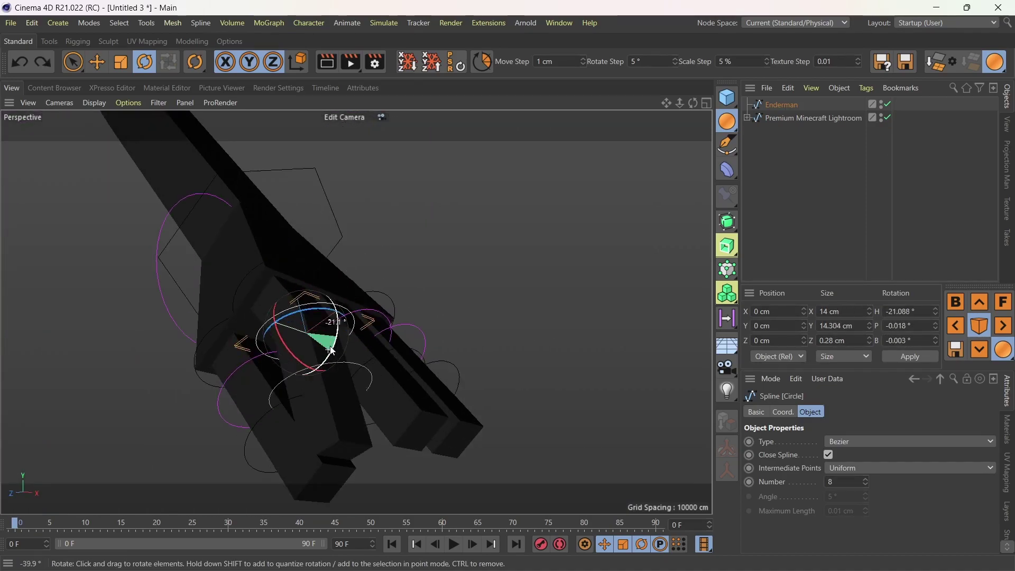
mouse_move(265, 359)
mouse_down()
mouse_move(258, 403)
mouse_move(352, 329)
mouse_move(476, 318)
mouse_move(386, 356)
mouse_move(431, 332)
mouse_move(413, 359)
mouse_up()
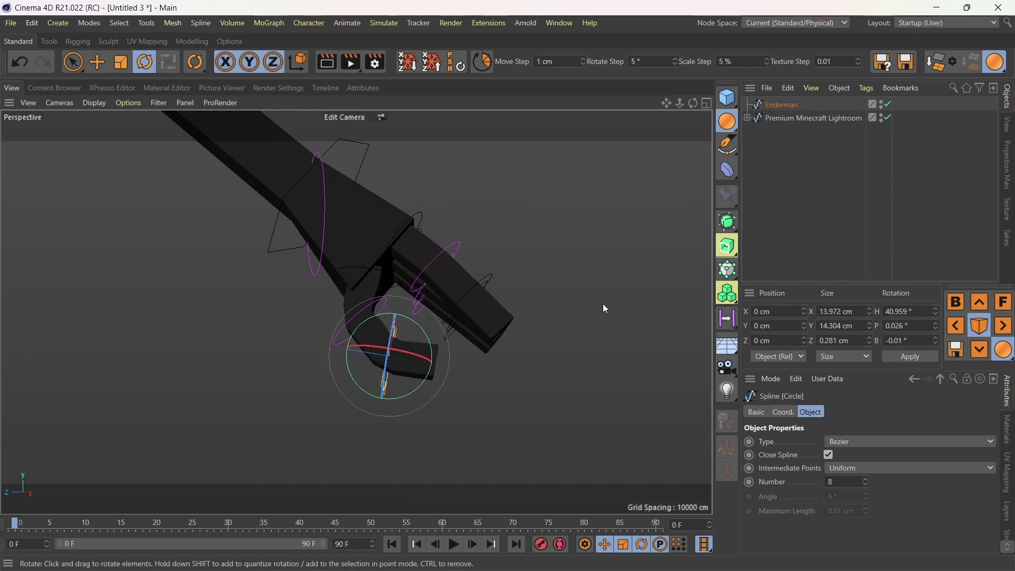
mouse_move(605, 309)
alt+mouse_down()
mouse_move(394, 283)
mouse_move(520, 320)
alt+mouse_up()
click(394, 284)
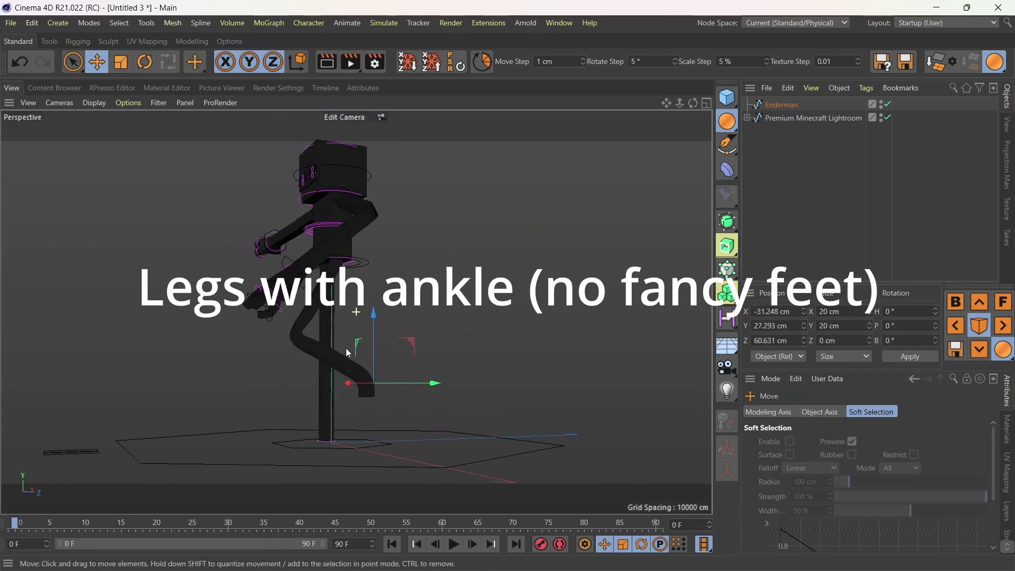
Rotate the ankle control, then test the Size slider and return the Enderman to 100%.
scroll(349, 353, up, 3)
alt+drag(396, 379, 318, 365)
click(256, 355)
scroll(431, 334, up, 3)
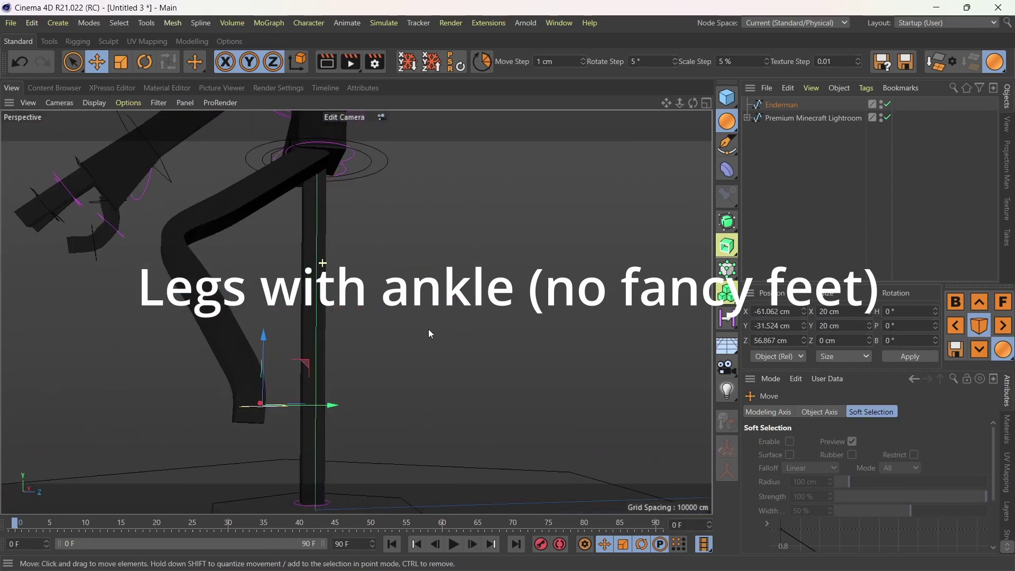
drag(258, 330, 230, 290)
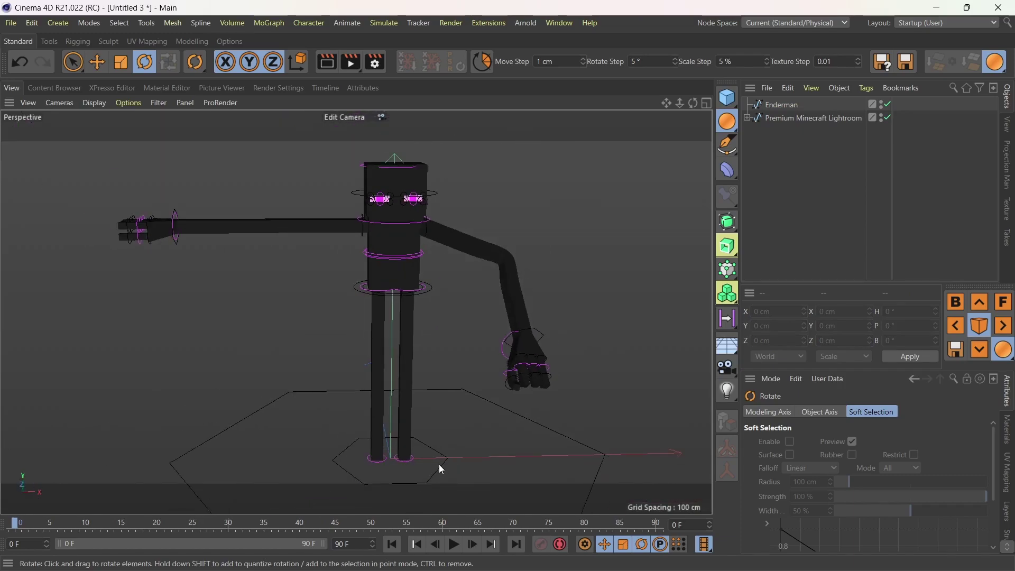
mouse_move(929, 443)
mouse_down()
mouse_move(888, 443)
mouse_move(952, 445)
mouse_up()
mouse_move(928, 398)
mouse_down()
mouse_move(985, 391)
mouse_move(899, 394)
mouse_move(504, 454)
mouse_up()
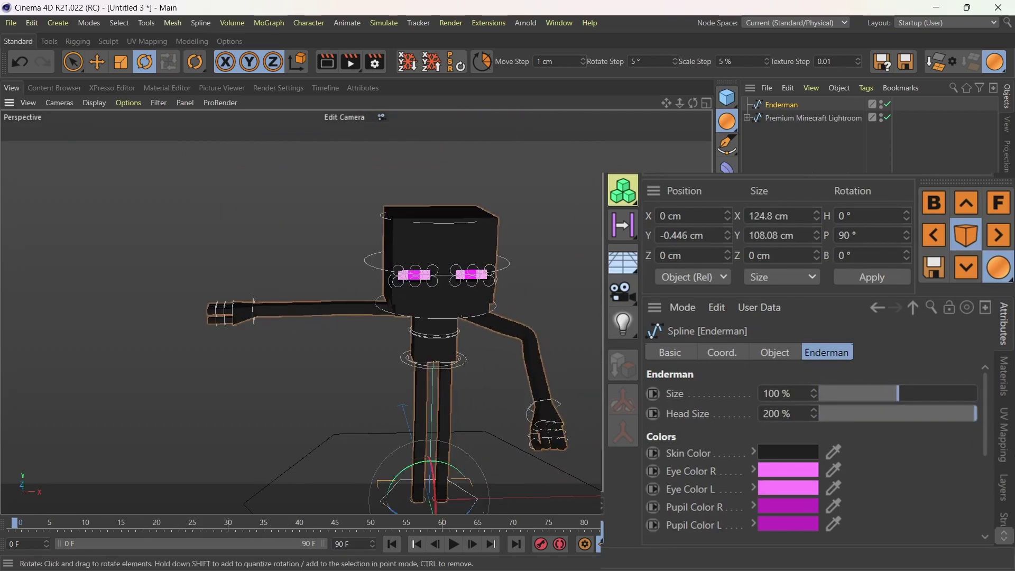
Test a 30% Enderman size, undo it, and set the skin colour to white.
drag(898, 393, 844, 393)
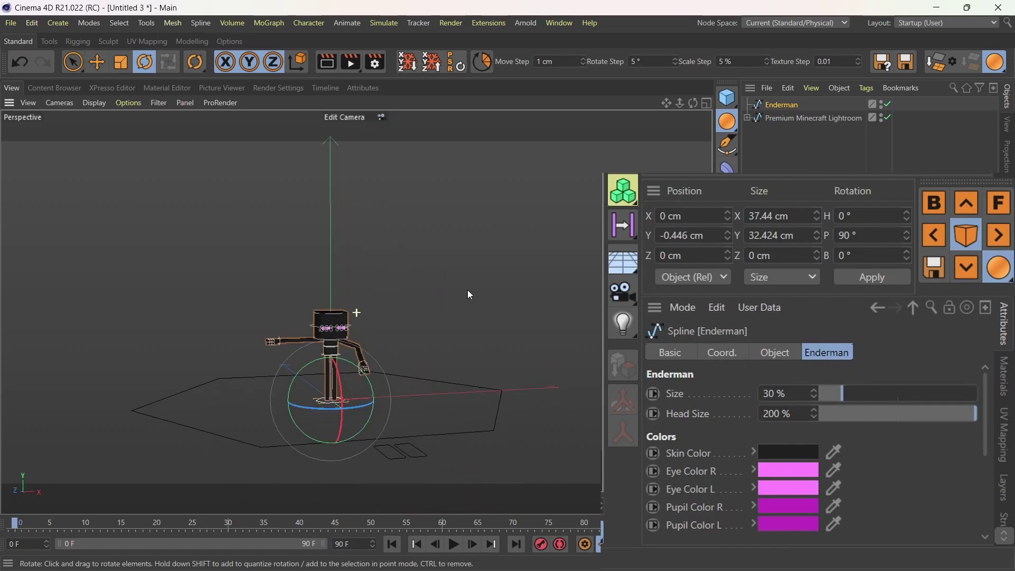
key(ctrl+z)
click(788, 453)
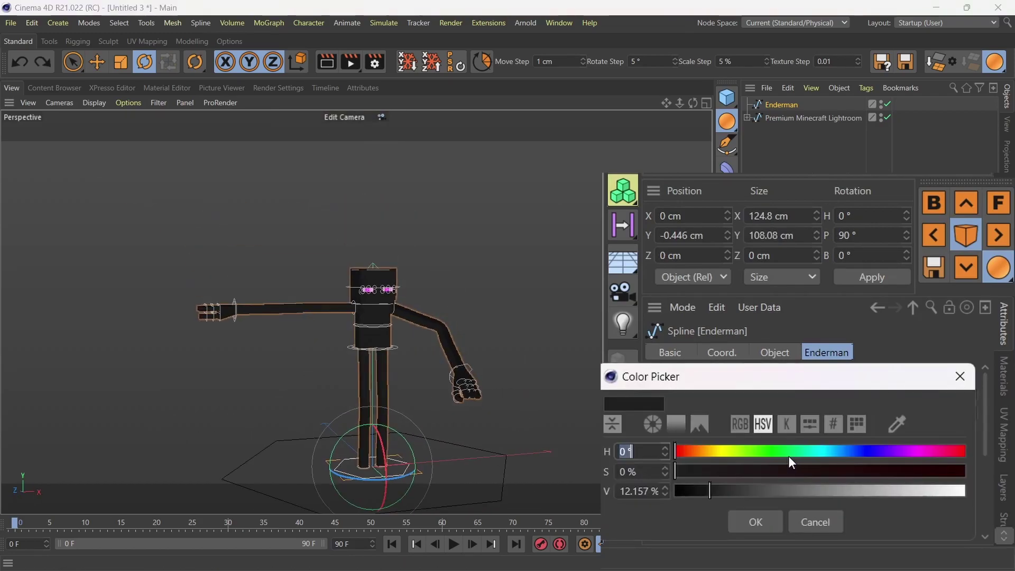
click(747, 531)
click(578, 317)
alt+drag(578, 317, 496, 292)
Change the Enderman's eye and pupil colours to green.
scroll(496, 292, up, 3)
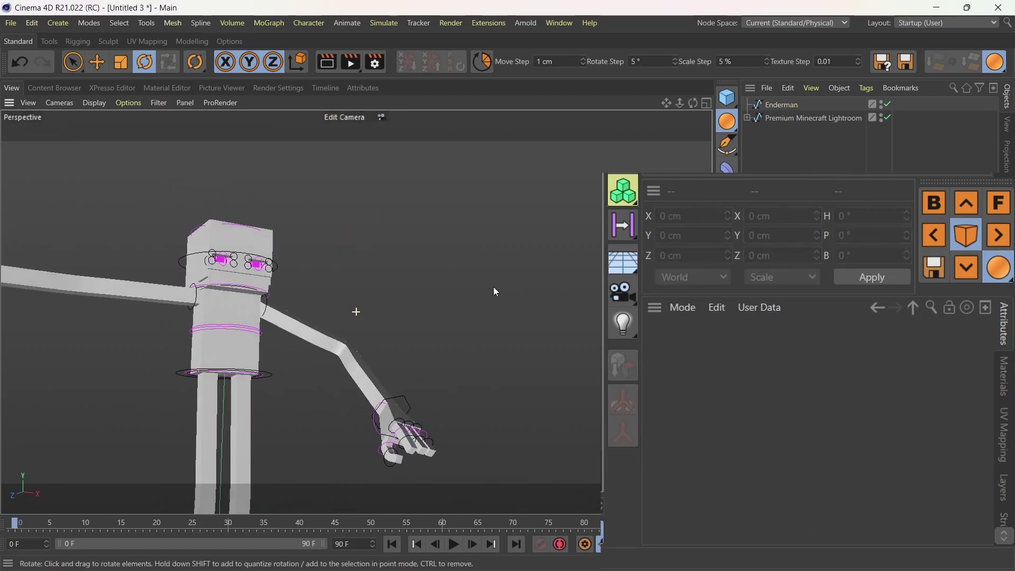
click(785, 113)
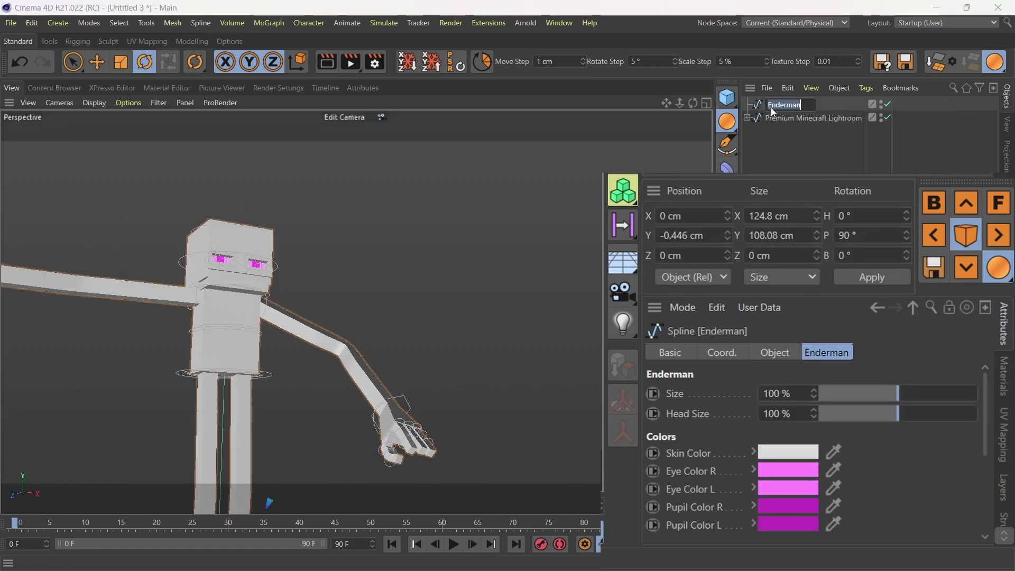
click(795, 473)
drag(808, 459, 817, 460)
click(762, 535)
click(781, 508)
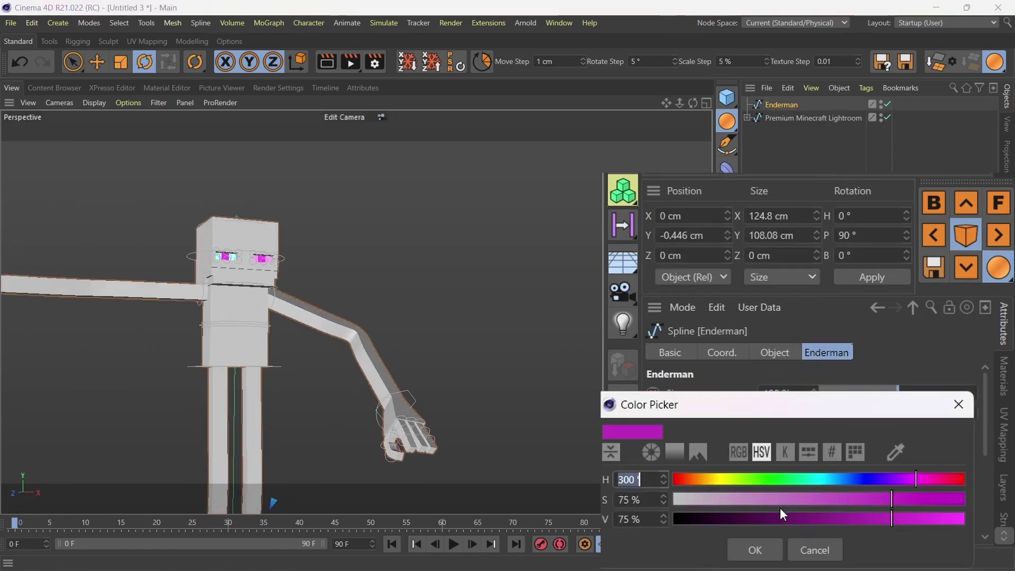
click(755, 550)
Select a rig controller, switch to the Move tool, and open the Content Browser.
scroll(325, 274, up, 3)
scroll(326, 274, up, 2)
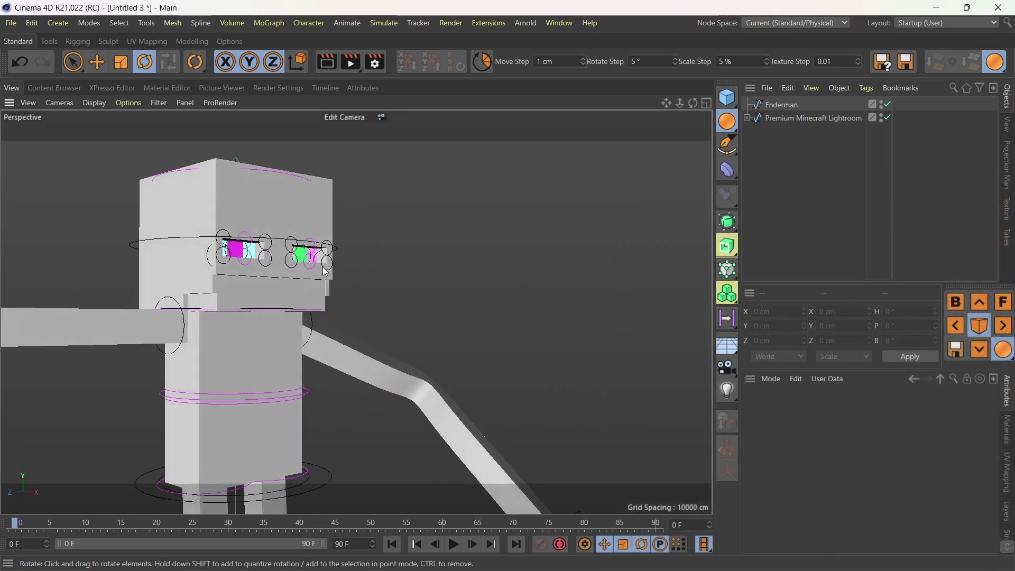
alt+drag(326, 274, 226, 245)
click(226, 246)
click(97, 62)
scroll(570, 211, down, 3)
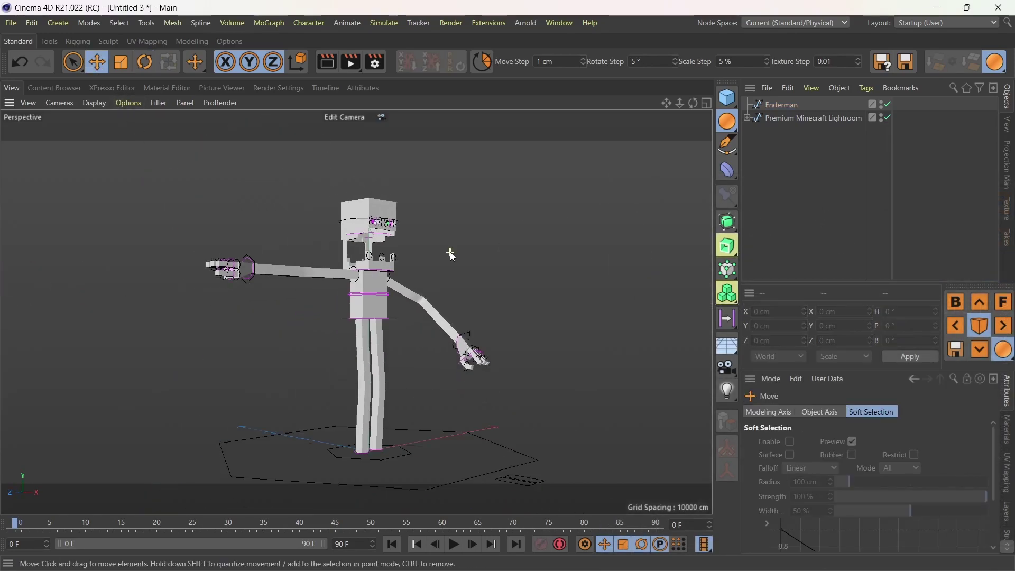
click(49, 89)
Load the Ender Particle asset, play the animation in the viewport, and render the view.
double_click(326, 135)
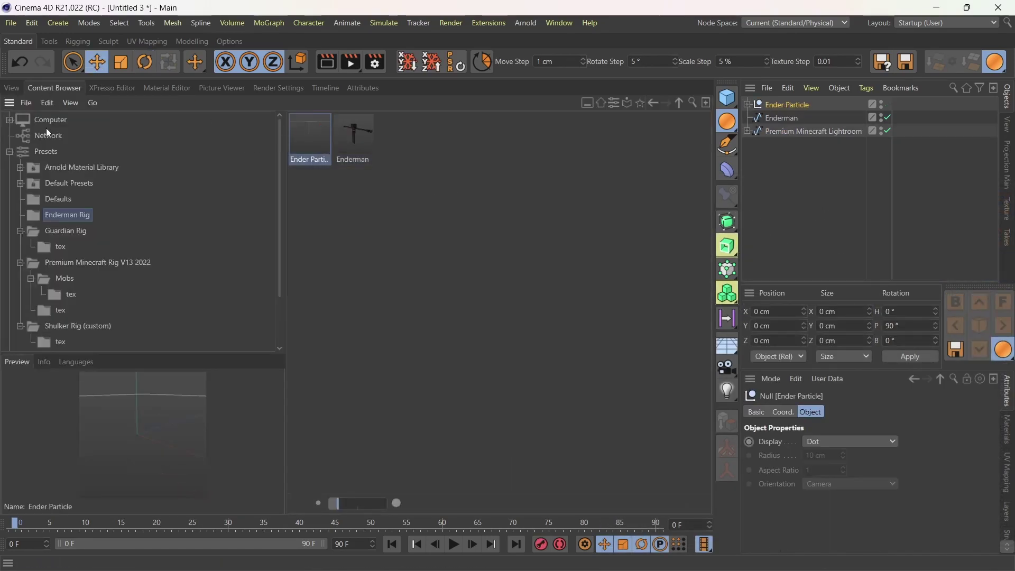
click(12, 88)
click(455, 544)
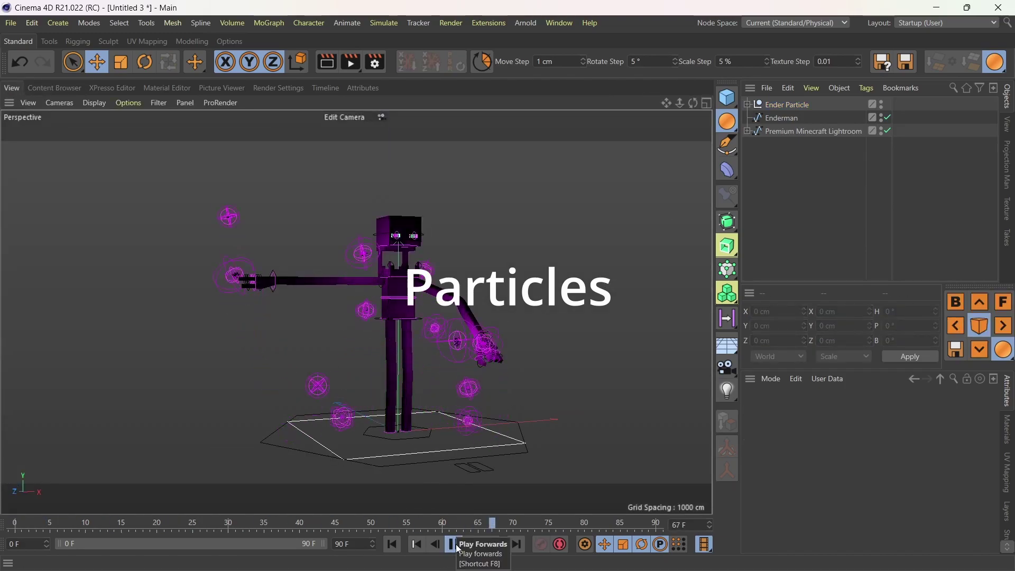
click(335, 61)
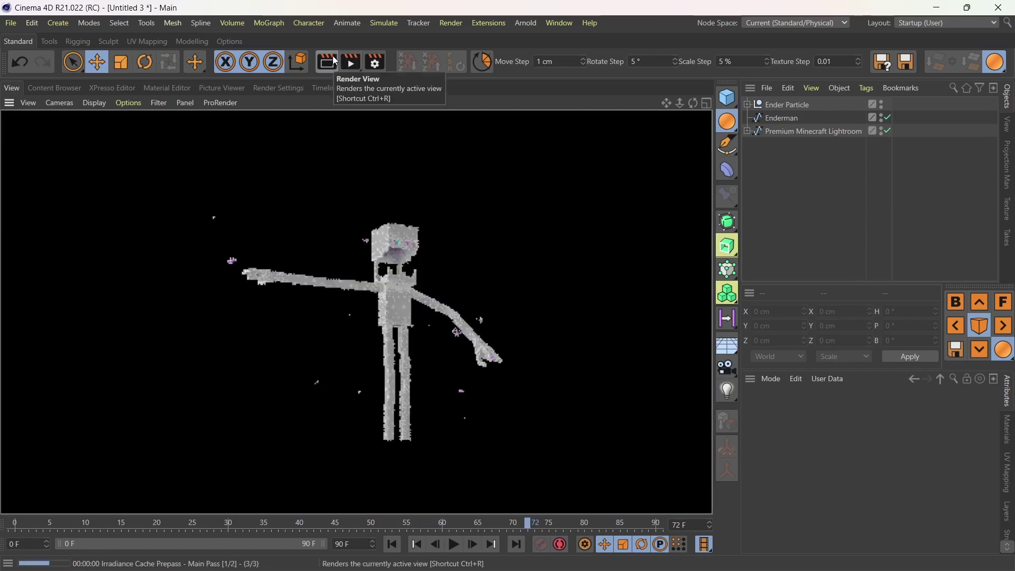